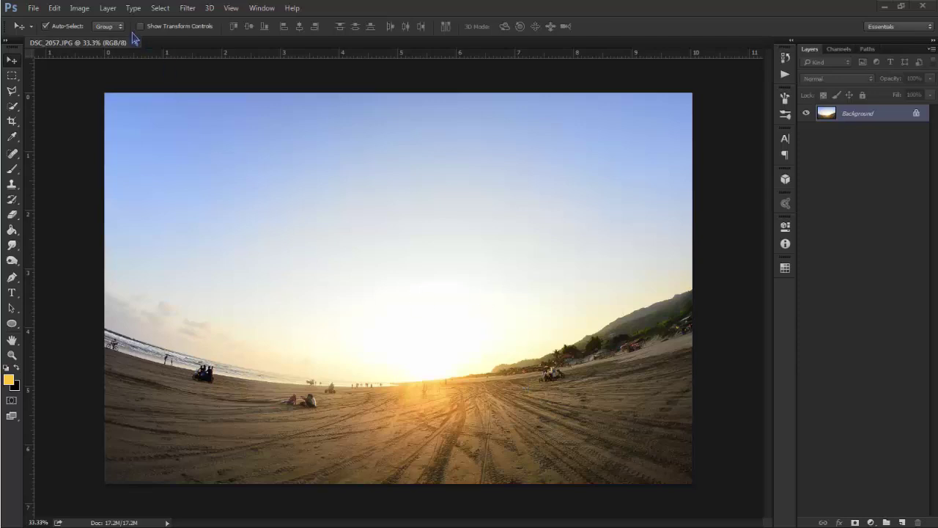
Show the Image > Adjustments submenu for the DSC_2057.JPG beach photo.
left_click(80, 9)
mouse_move(98, 38)
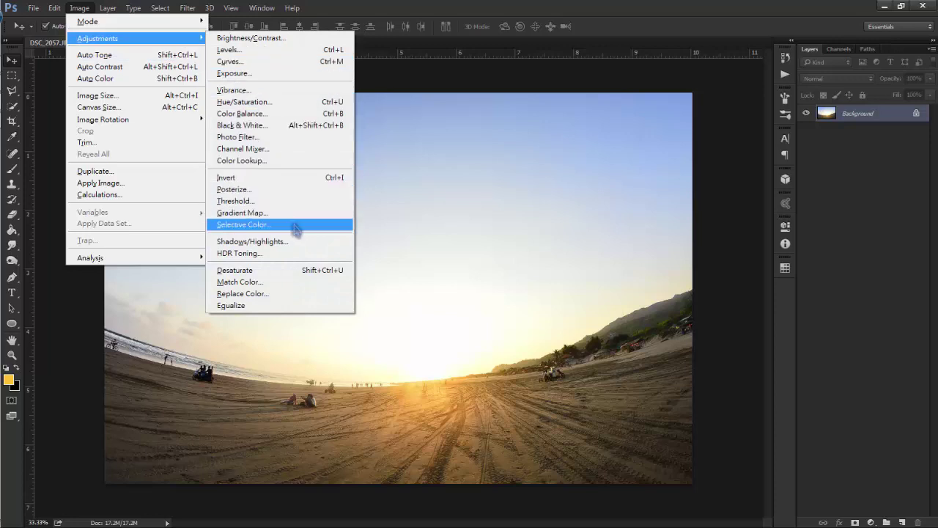
Apply Shadows/Highlights with 20% shadows amount, 31% highlights amount and a raised highlights tone.
left_click(305, 242)
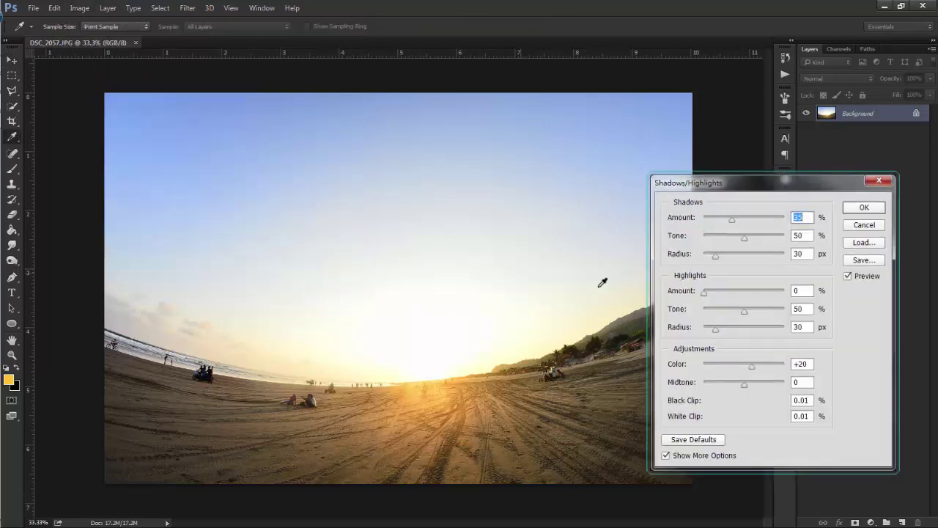
left_click_drag(724, 227, 720, 221)
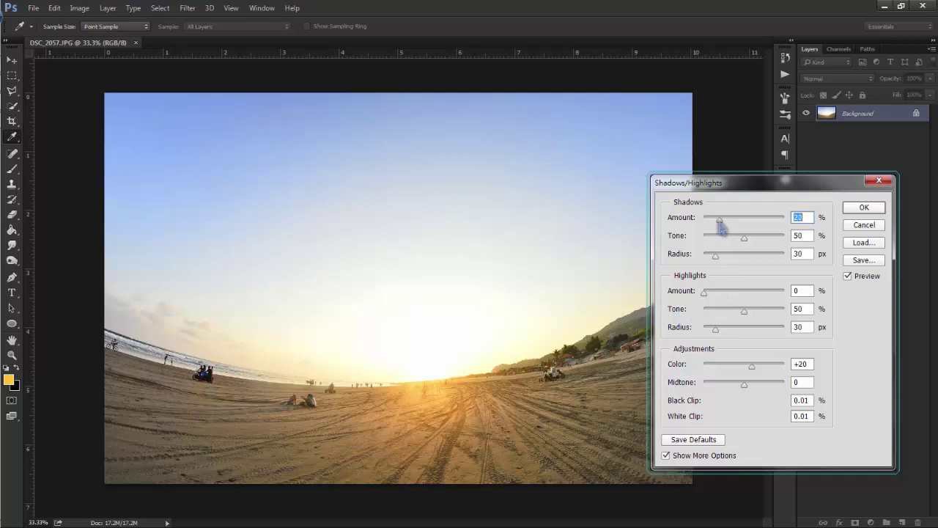
mouse_move(714, 293)
left_mouse_down()
mouse_move(731, 297)
mouse_move(730, 314)
left_mouse_up()
left_click(738, 312)
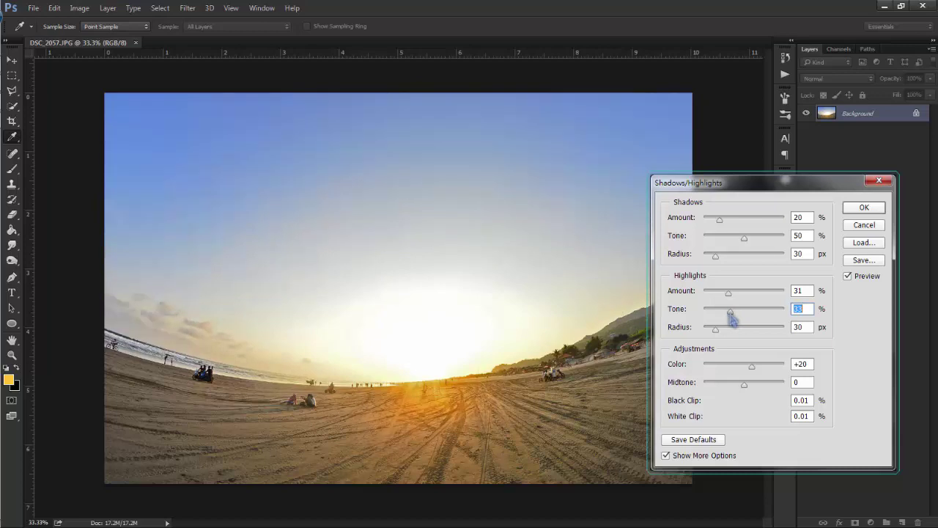
left_click(850, 212)
key("v")
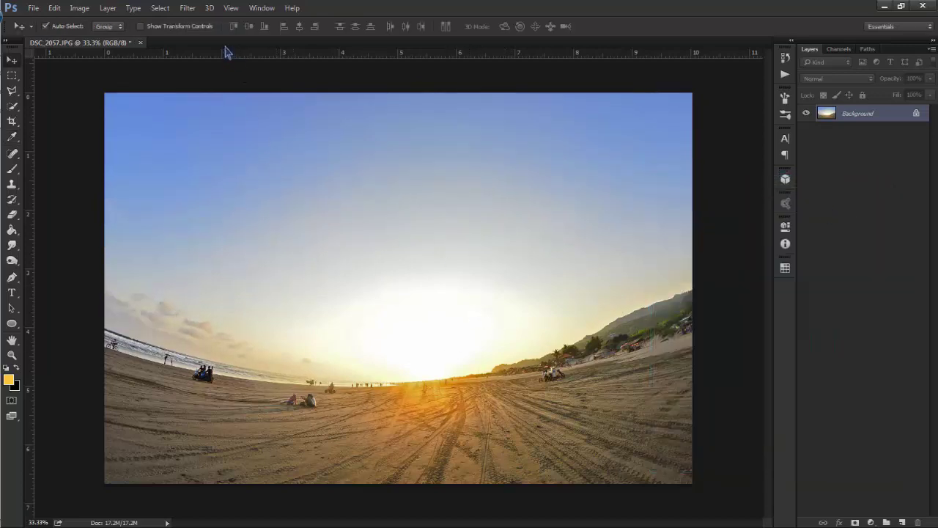
Apply a Camera Raw filter: Clarity +72, Blacks +33, Shadows +30, Whites -13, Temperature -6, Vibrance +9.
left_click(188, 8)
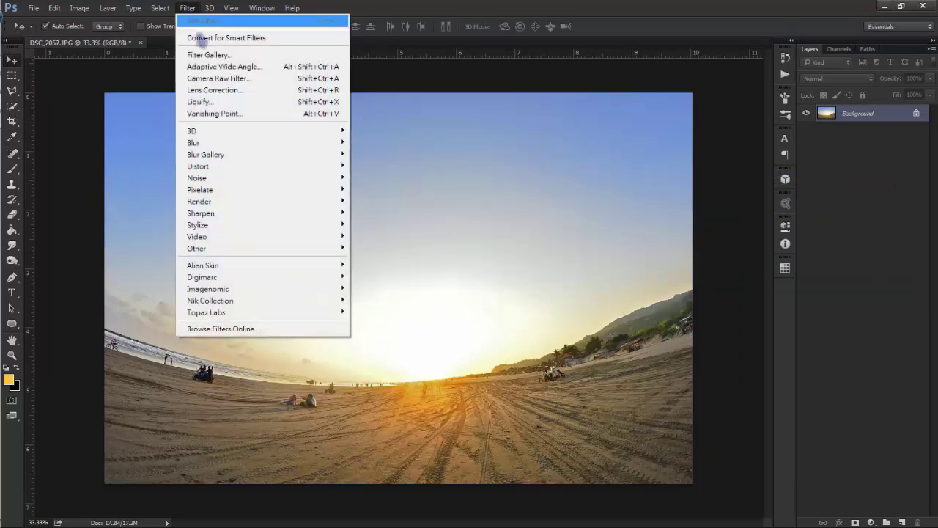
left_click(223, 81)
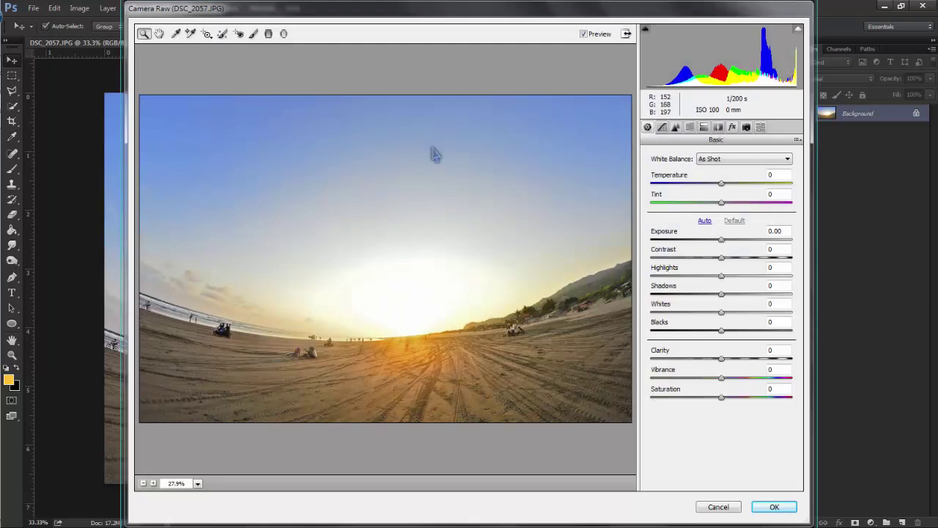
left_click_drag(721, 357, 771, 357)
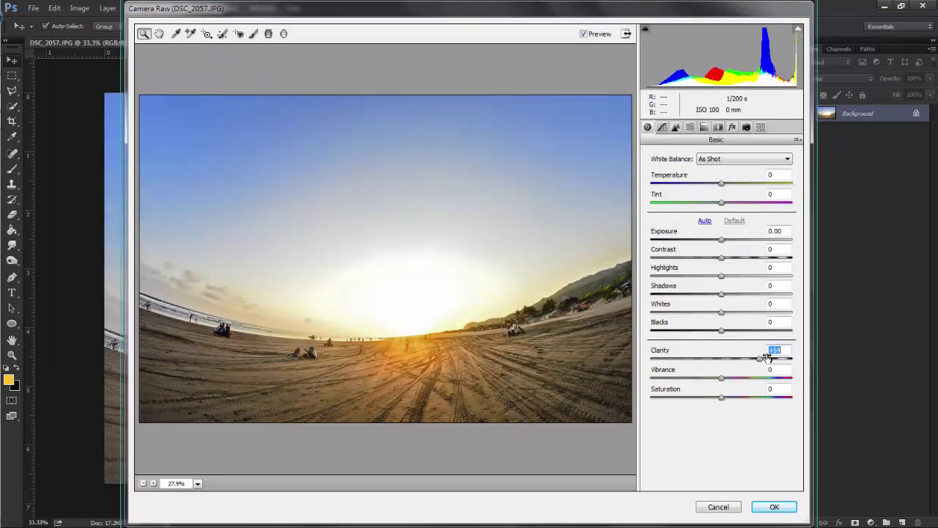
left_click_drag(723, 331, 744, 331)
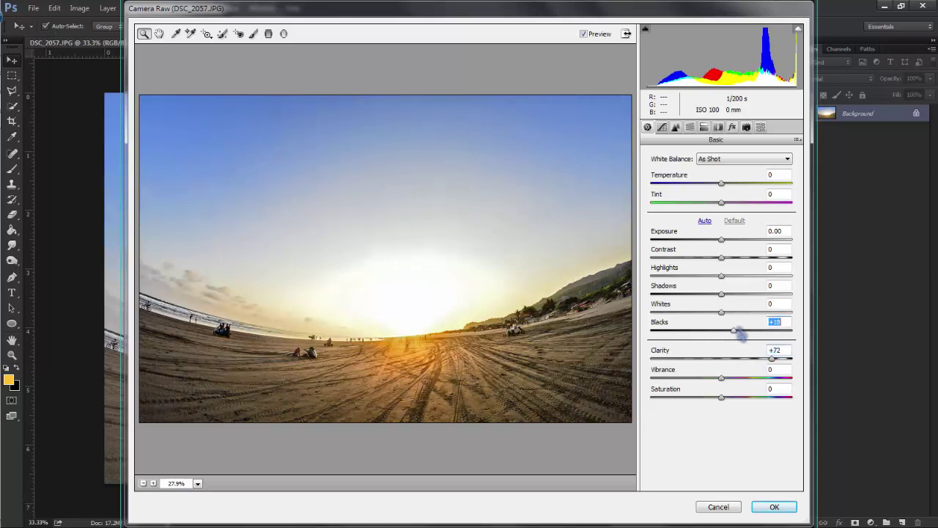
mouse_move(721, 293)
left_mouse_down()
mouse_move(744, 294)
mouse_move(710, 275)
left_mouse_up()
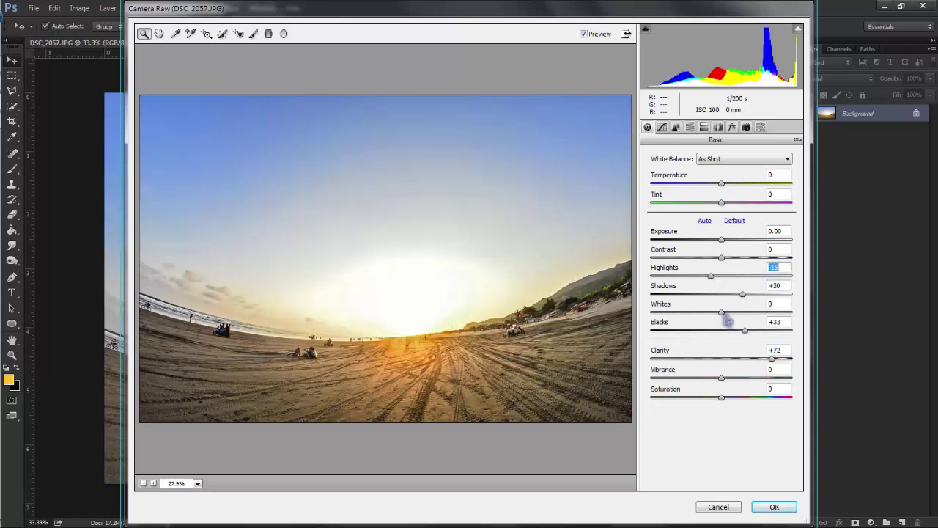
left_click_drag(721, 313, 711, 313)
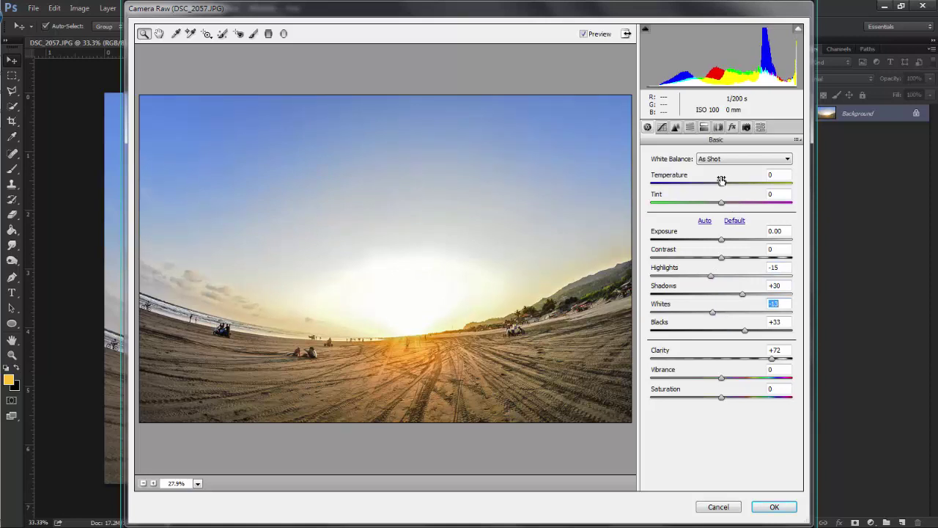
left_click_drag(721, 182, 716, 179)
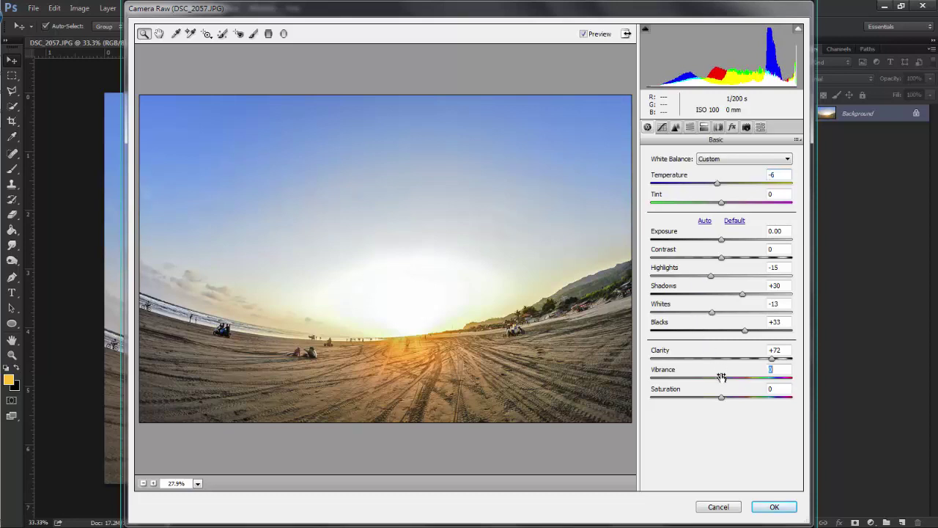
left_click_drag(721, 376, 730, 407)
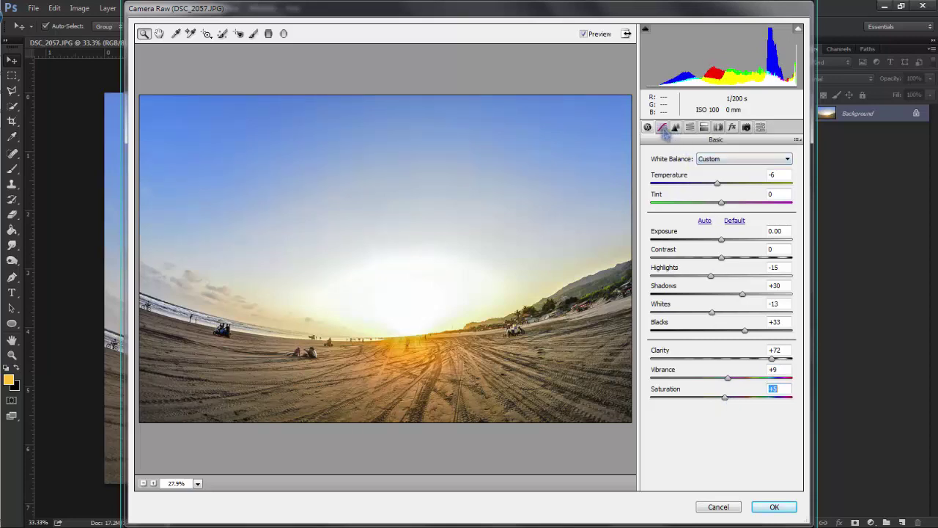
left_click(773, 509)
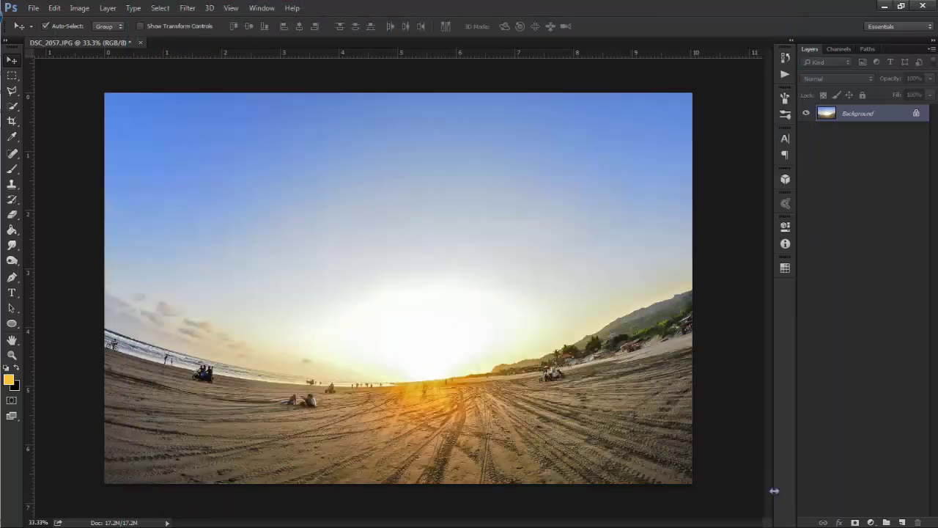
Crop a strip of sky off the top of the photo and fit it to the window.
left_click(865, 522)
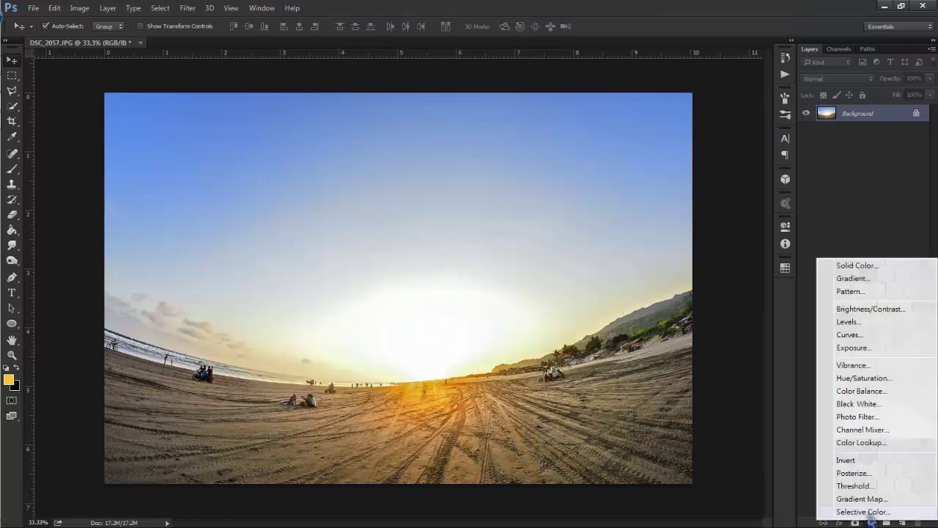
left_click(657, 394)
key("c")
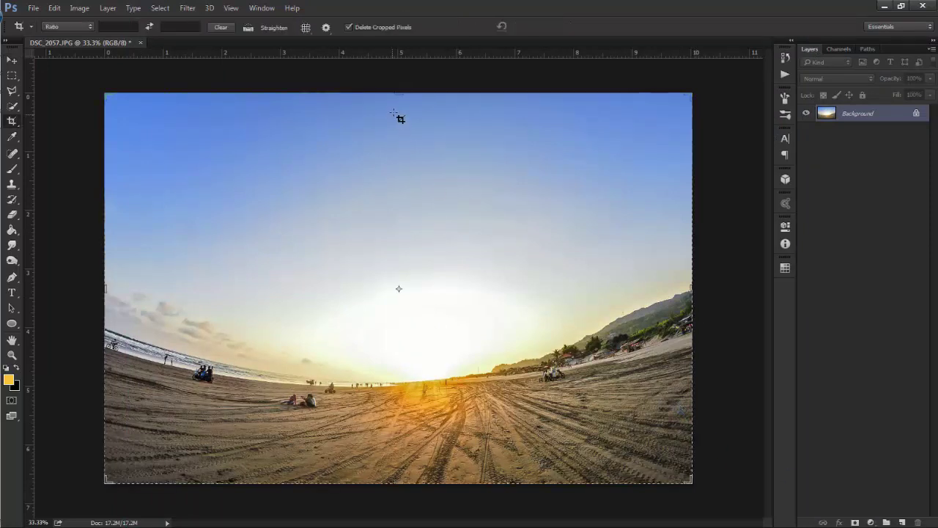
mouse_move(397, 93)
left_mouse_down()
mouse_move(400, 136)
mouse_move(398, 126)
left_mouse_up()
key("Return")
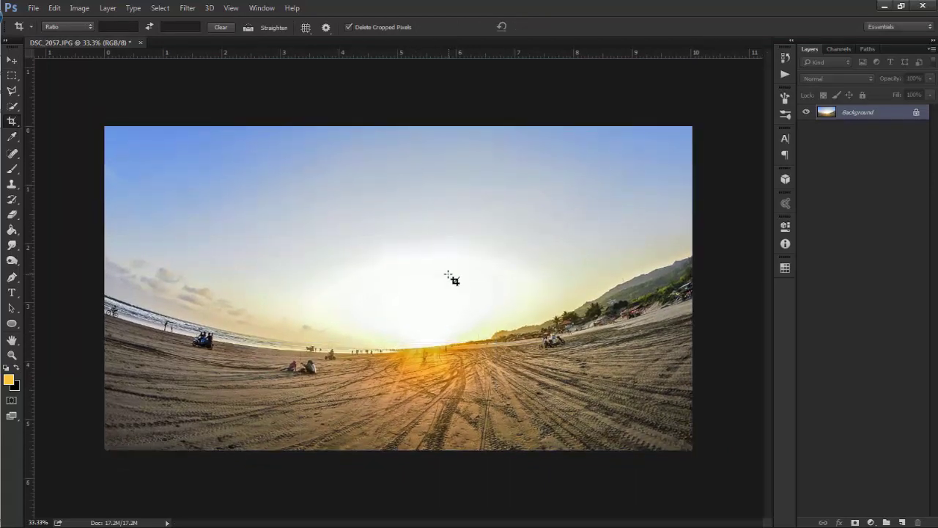
key("v")
key("ctrl+0")
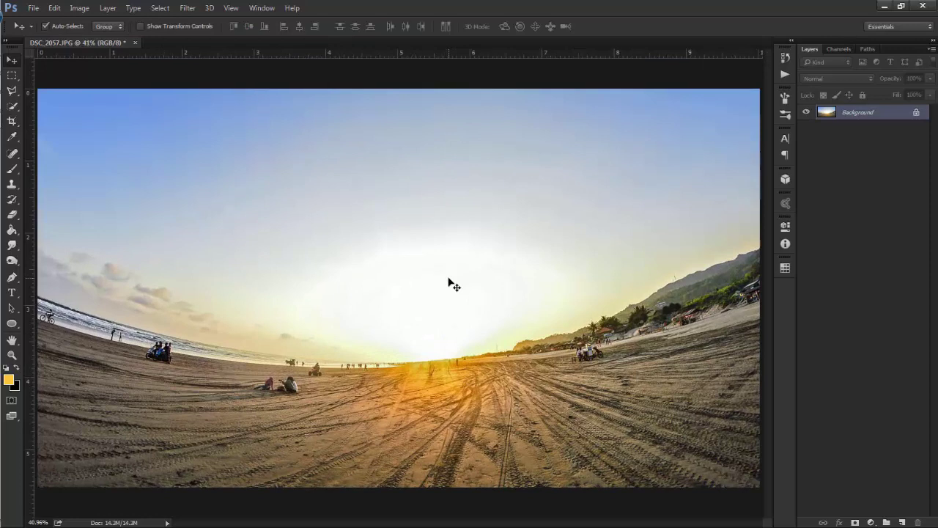
Add a new Layer 1 filled solid black with the Paint Bucket, set to 37% opacity.
left_click(871, 522)
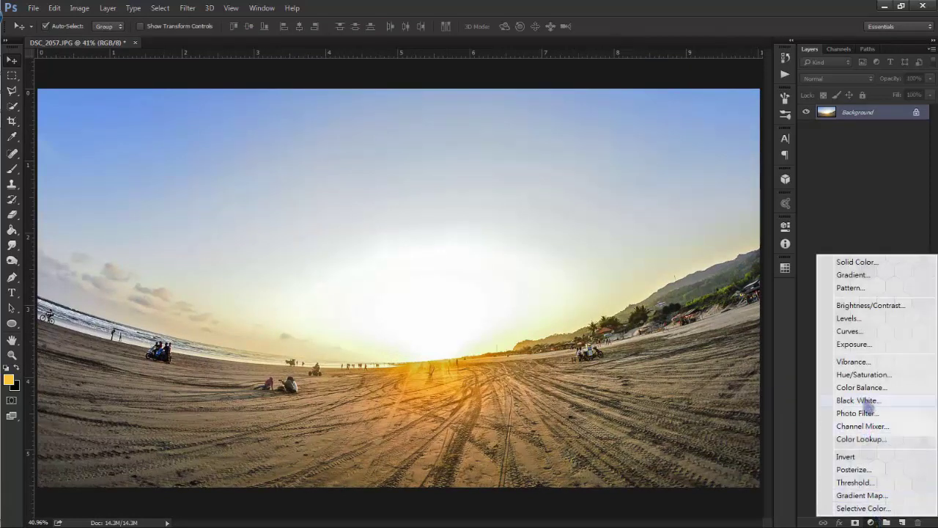
left_click(787, 348)
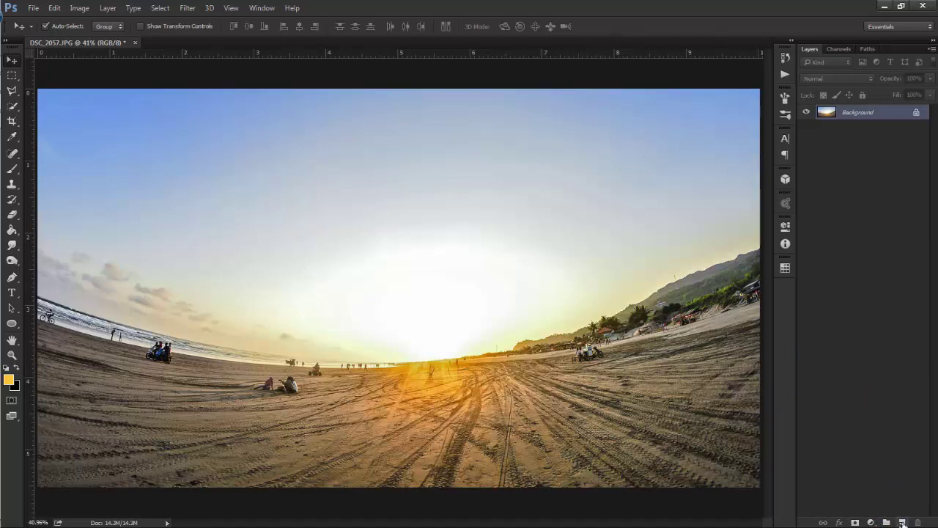
left_click(903, 522)
key("g")
key("x")
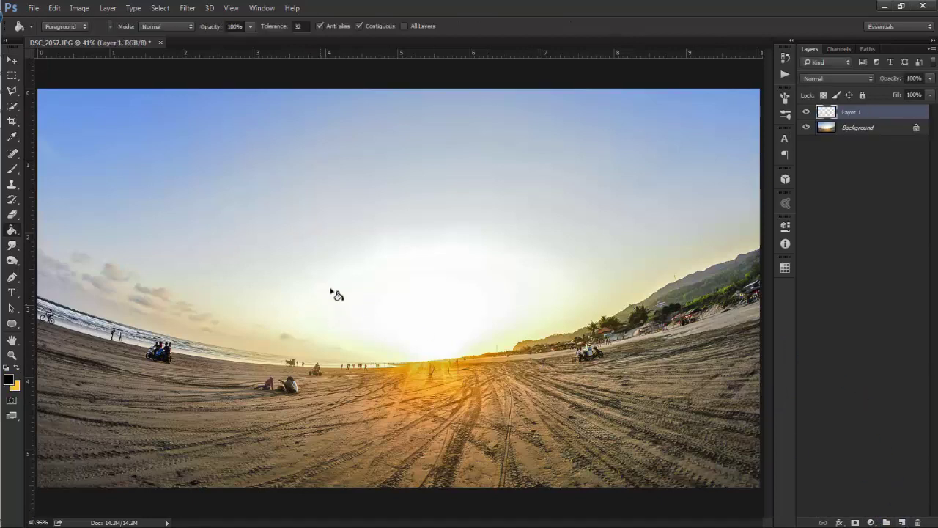
left_click(349, 272)
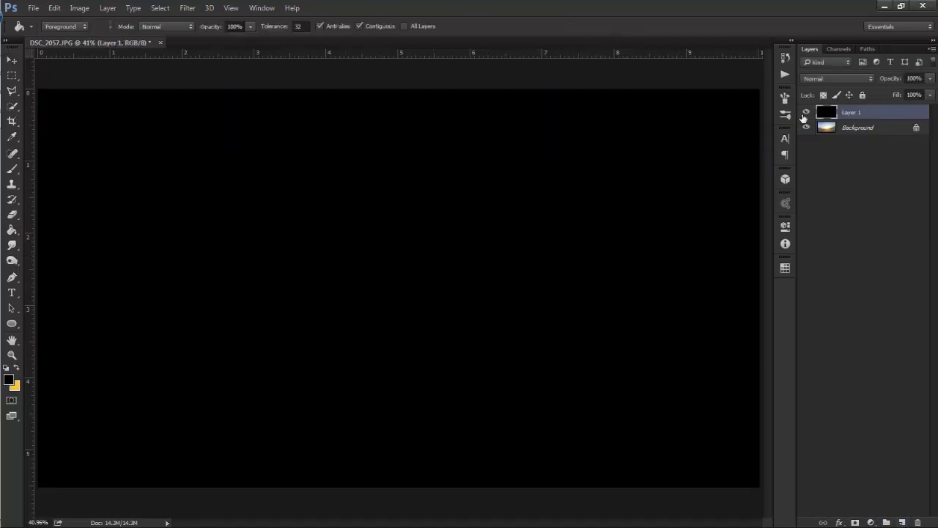
key("v")
left_click(886, 80)
left_click_drag(883, 84, 847, 87)
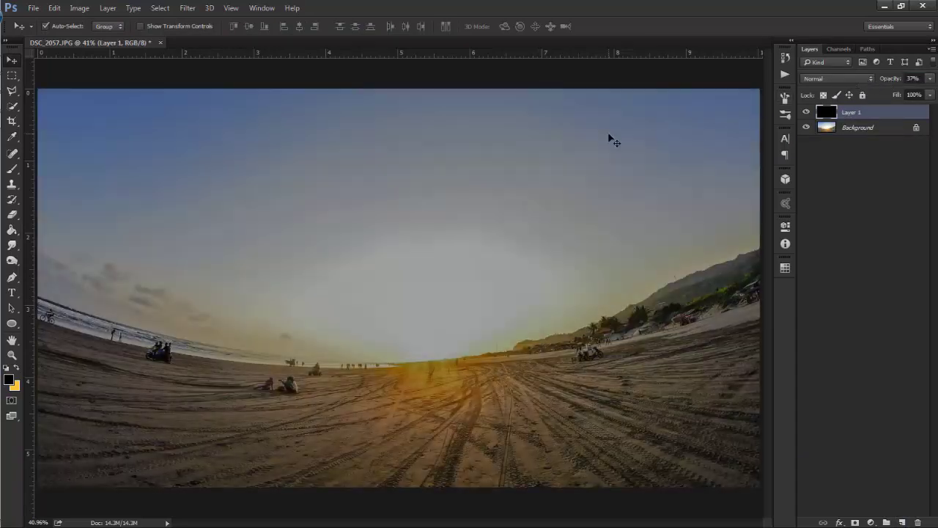
left_click(187, 8)
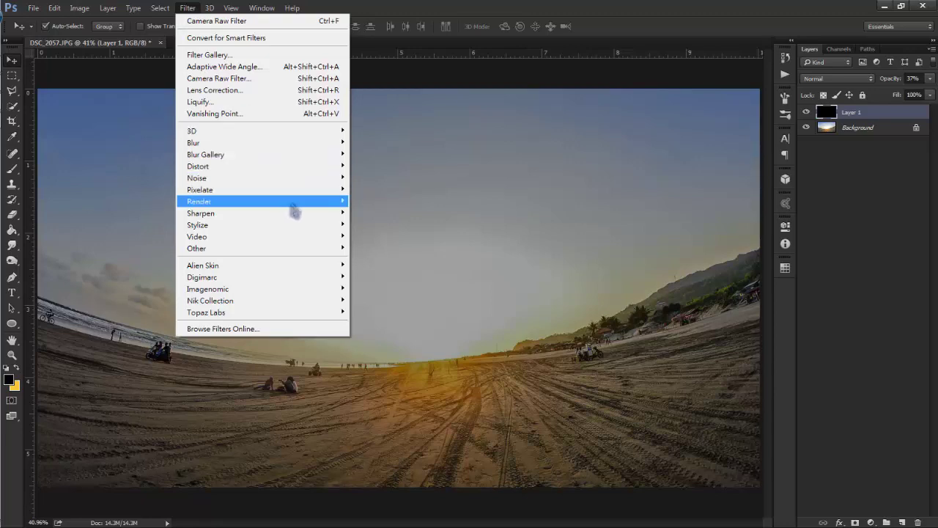
mouse_move(199, 201)
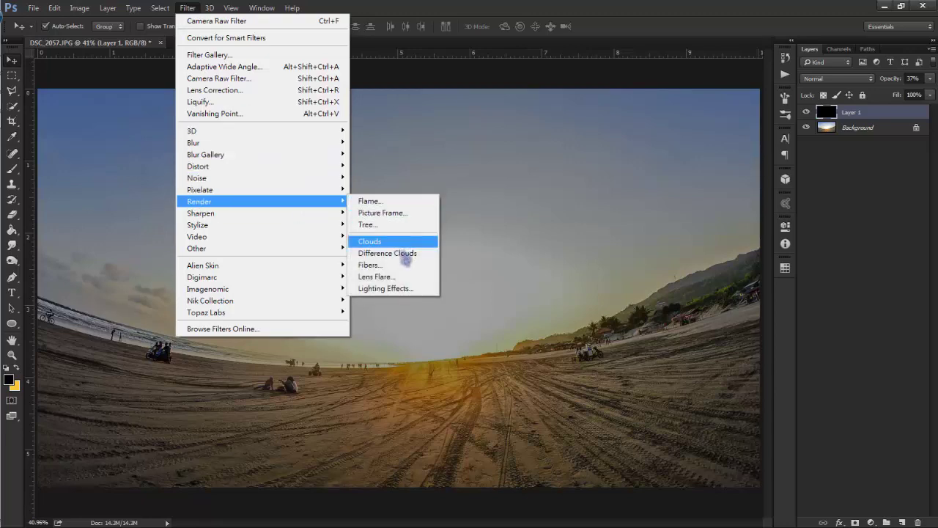
Render a 105mm Prime lens flare at 104% brightness with its centre repositioned.
left_click(399, 276)
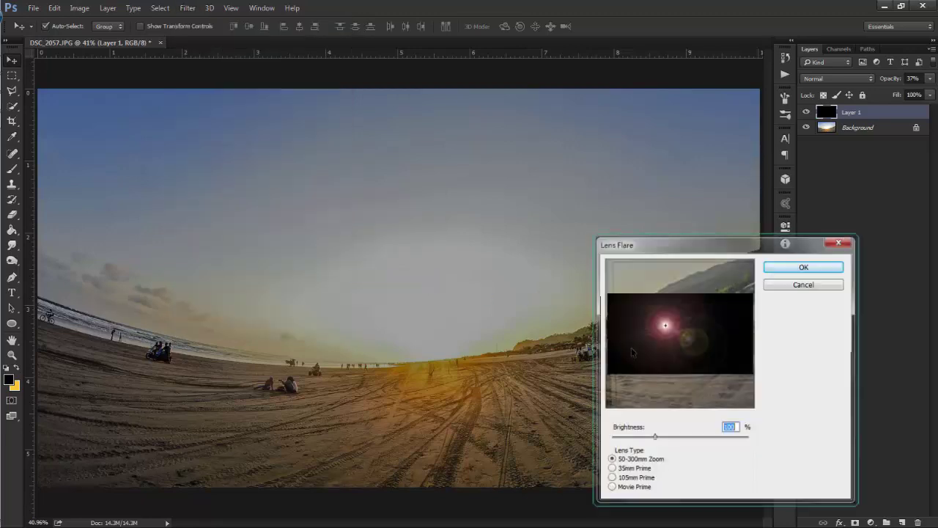
left_click(636, 478)
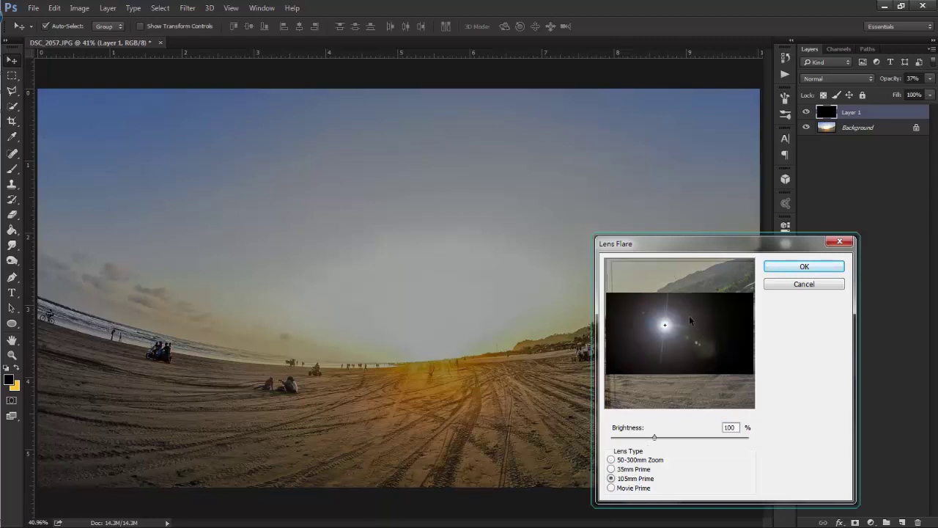
left_click_drag(689, 320, 698, 346)
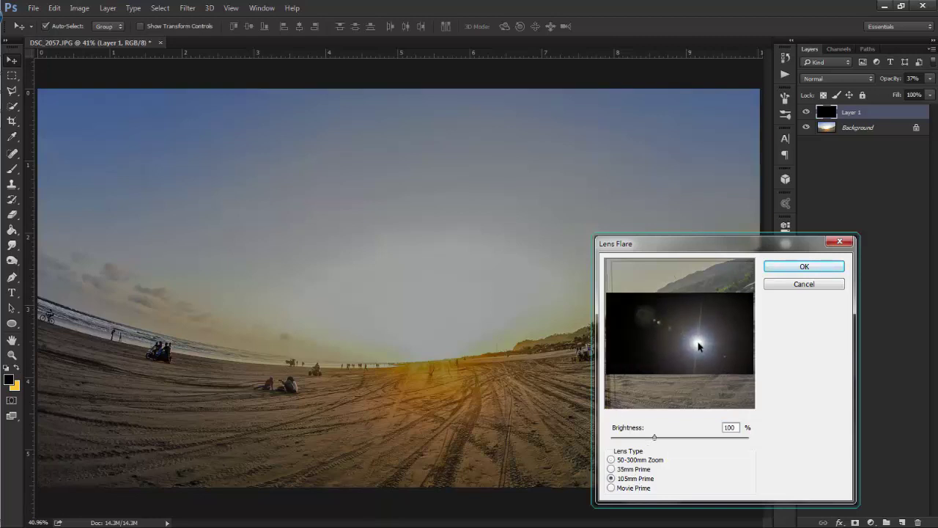
left_click_drag(698, 344, 693, 340)
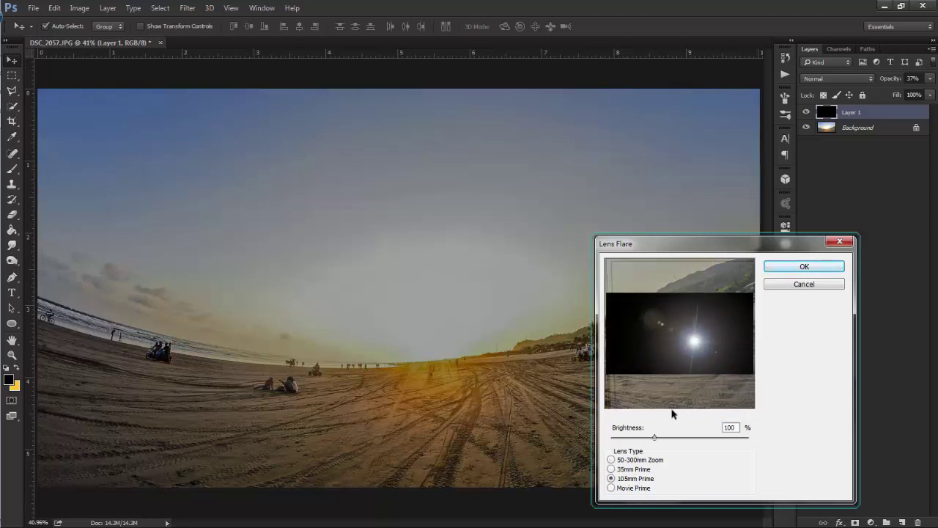
left_click_drag(655, 438, 657, 438)
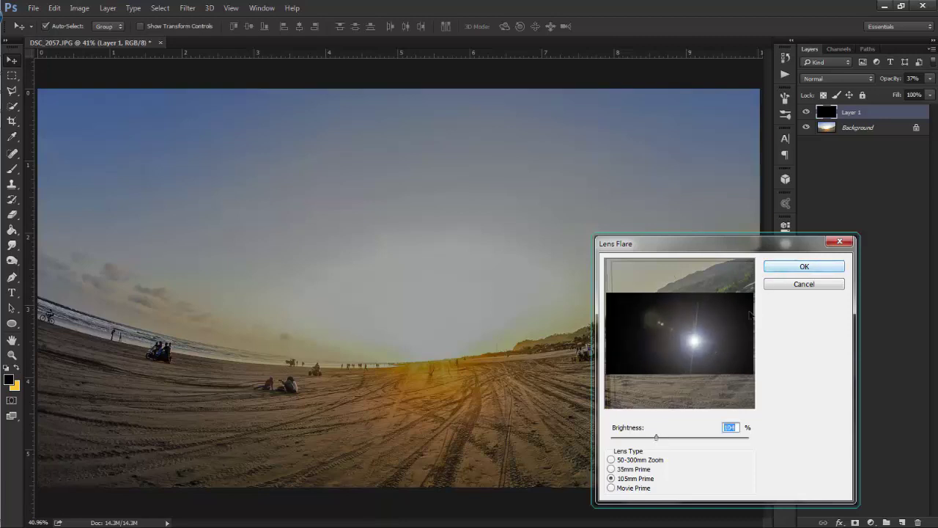
left_click(787, 267)
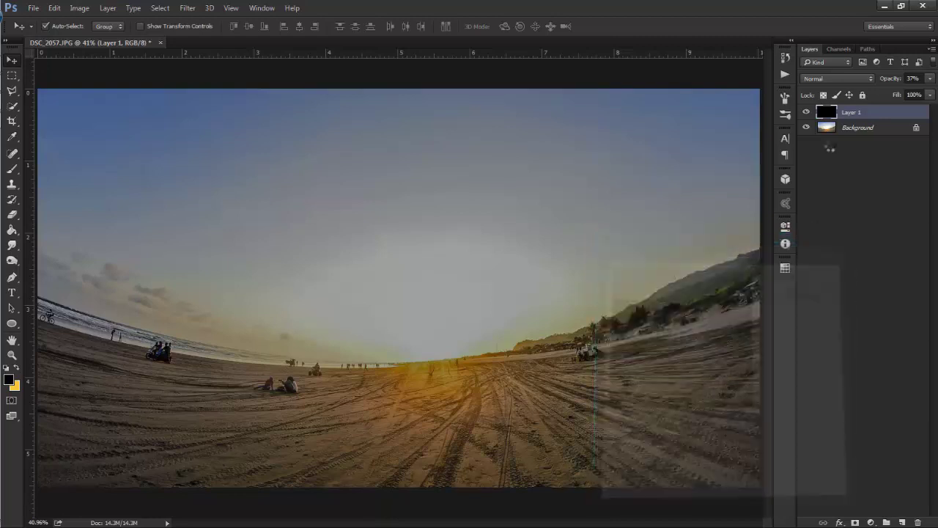
Set the flare layer to Screen blend mode at 100% opacity.
left_click(819, 79)
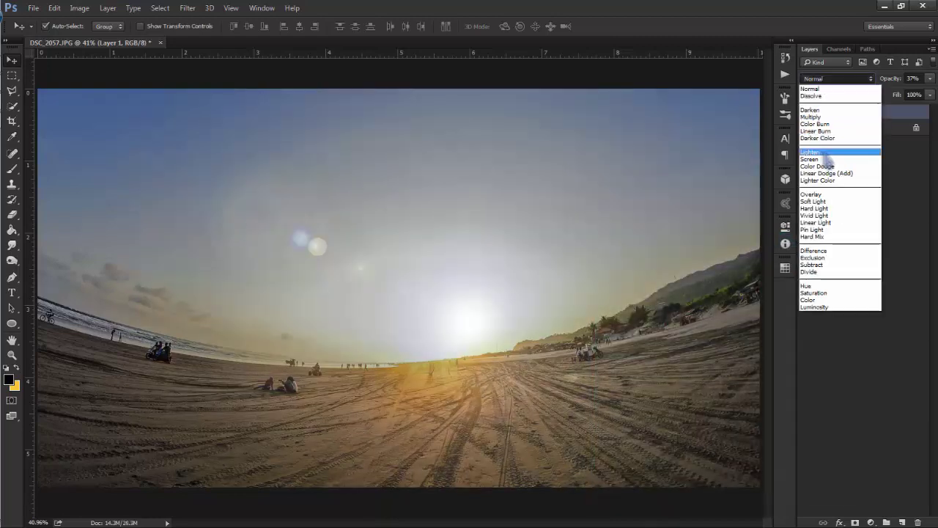
left_click(825, 155)
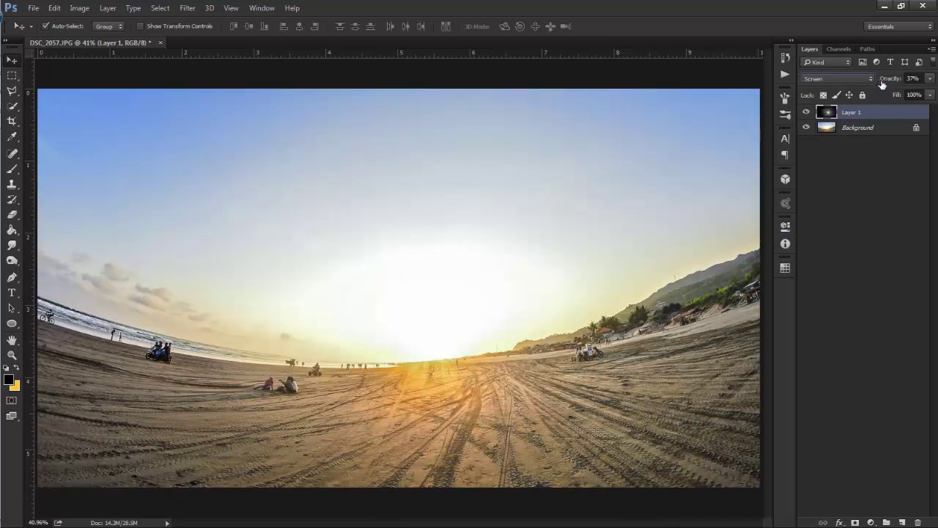
left_click(913, 78)
type("100")
key("Return")
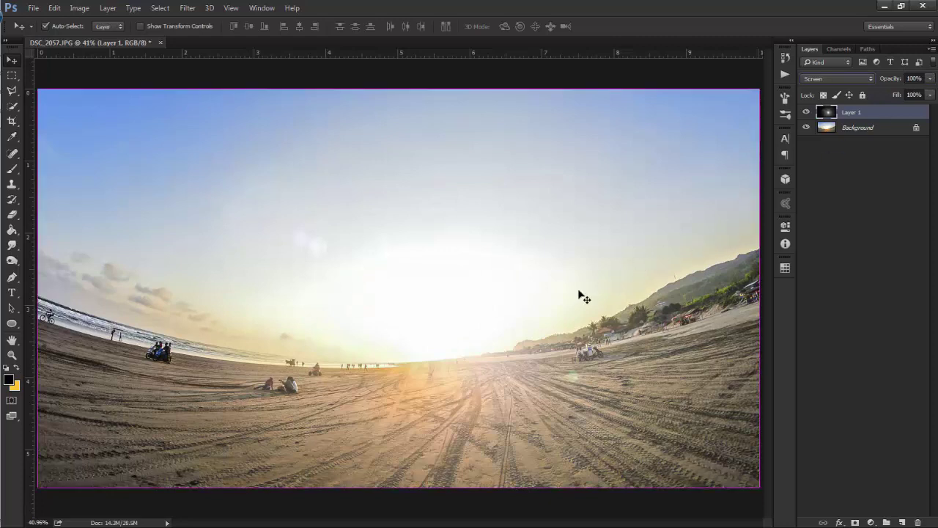
Free-transform the flare layer to shift the flare down and to the left.
key("ctrl+t")
mouse_move(530, 315)
left_mouse_down()
mouse_move(510, 332)
mouse_move(505, 323)
left_mouse_up()
key("Return")
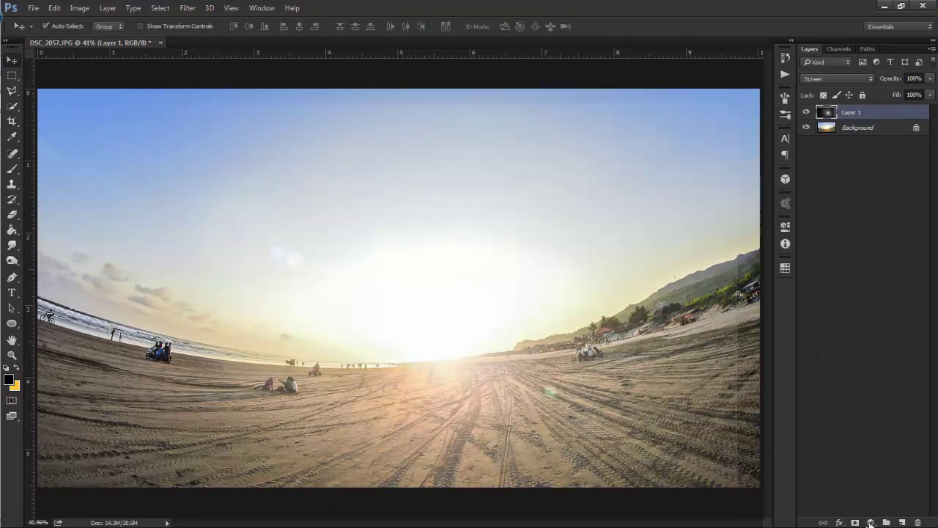
left_click(870, 523)
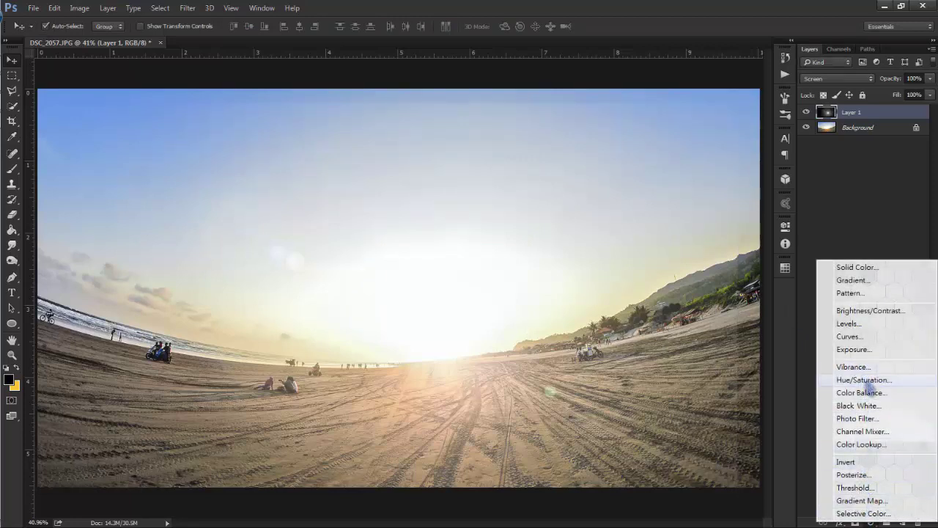
Add a Warming Filter (85) Photo Filter clipped to Layer 1 at 100% density.
left_click(869, 419)
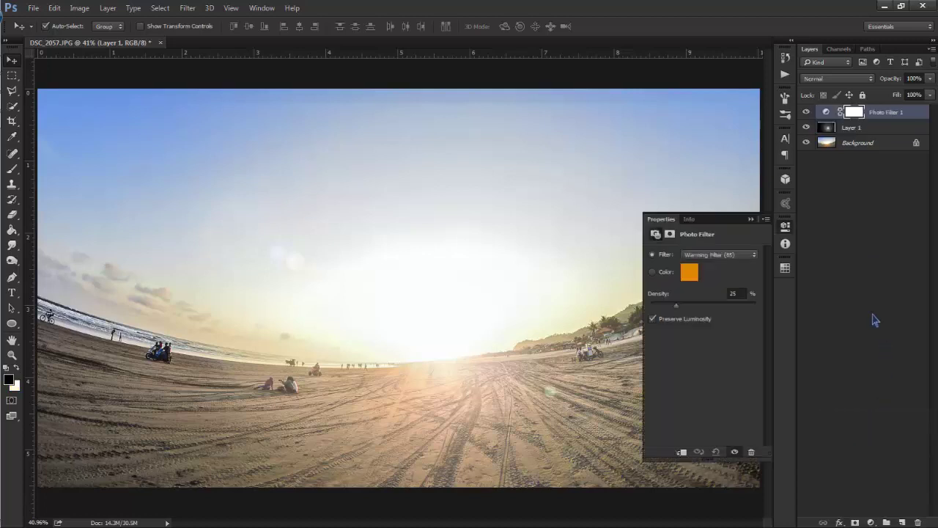
left_click(883, 119, "alt")
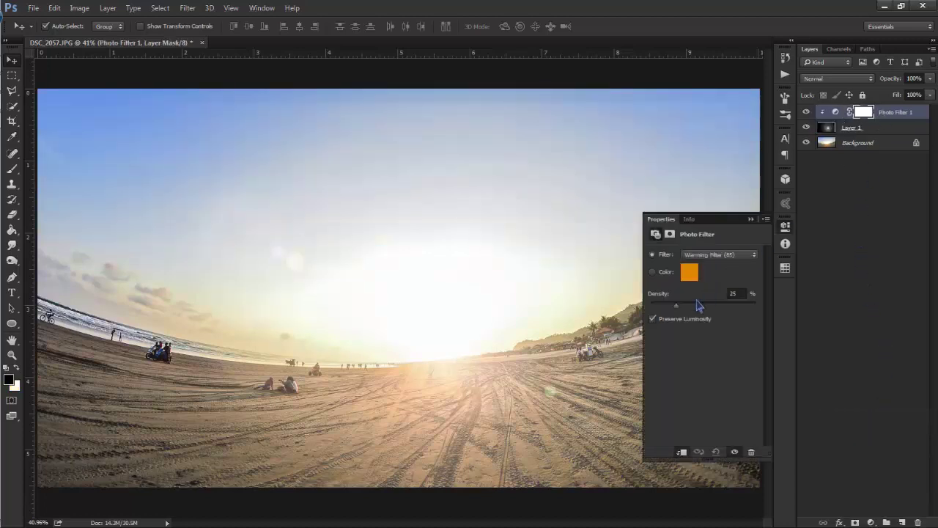
left_click_drag(761, 313, 779, 313)
Try Lighter Color and Linear Dodge blending on the flare layer, then return to Screen.
left_click(751, 219)
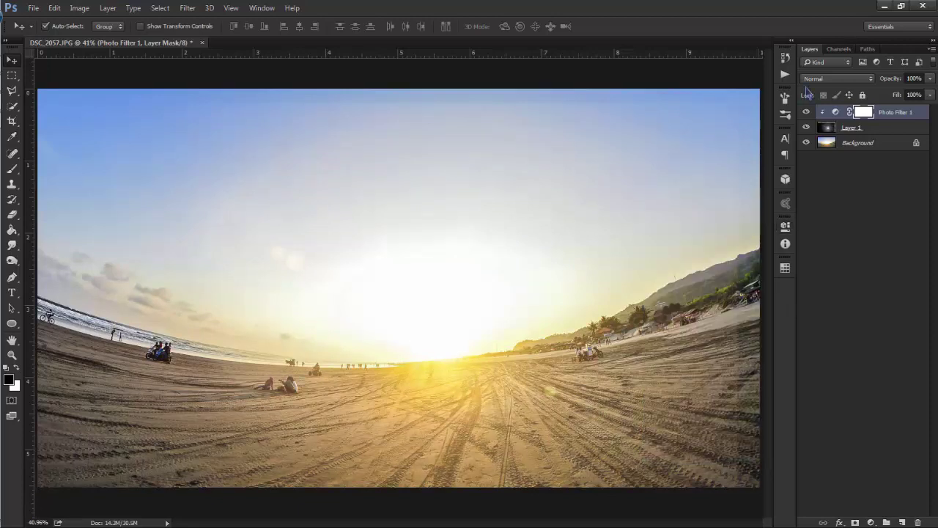
left_click(831, 127)
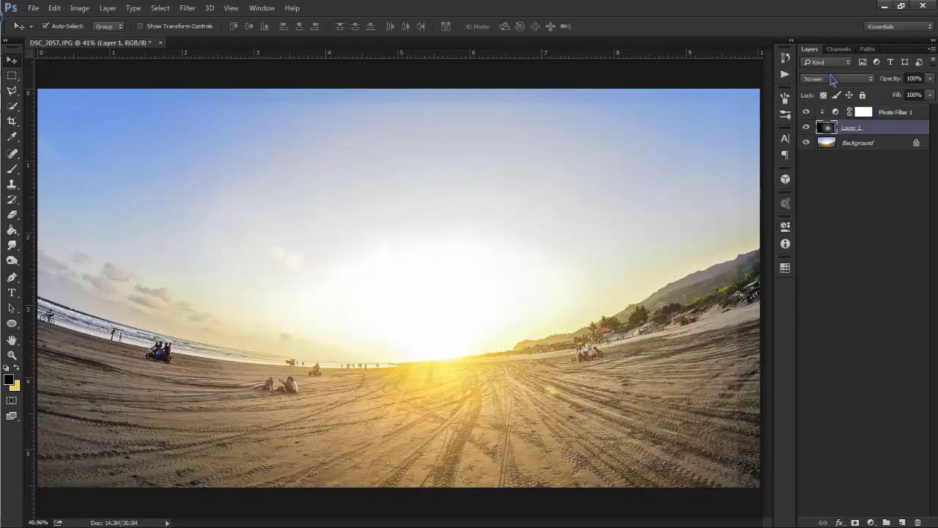
left_click(831, 78)
left_click(831, 183)
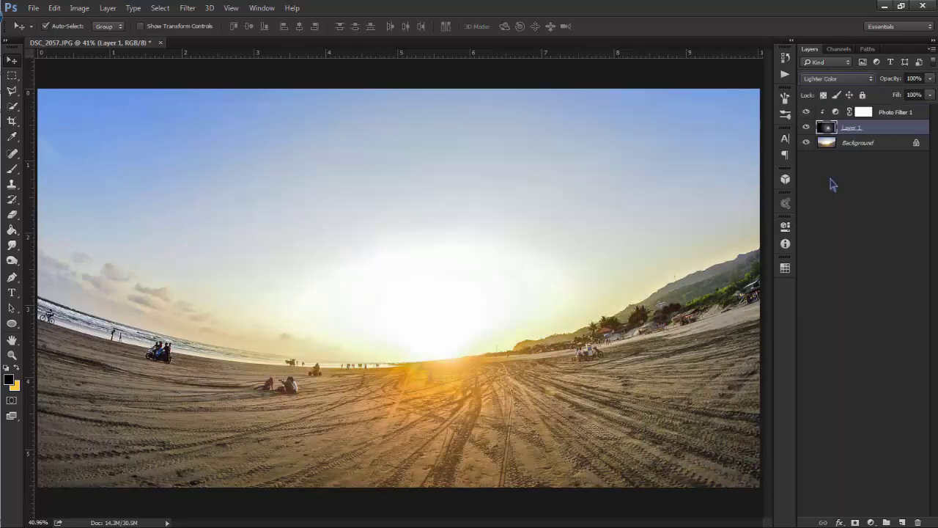
key("Up")
key("shift+plus")
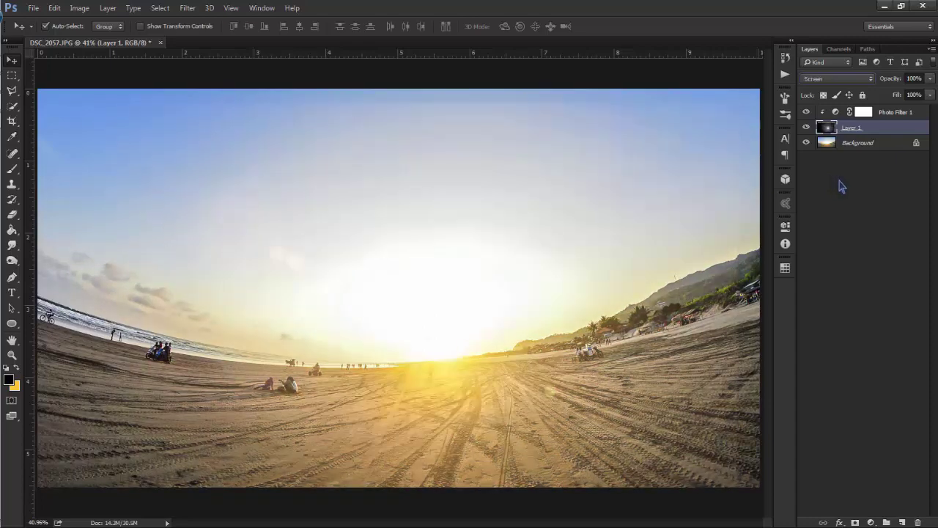
Add a mask to the flare layer and set a 500 px brush at 46% opacity, 43% flow.
left_click(855, 522)
key("b")
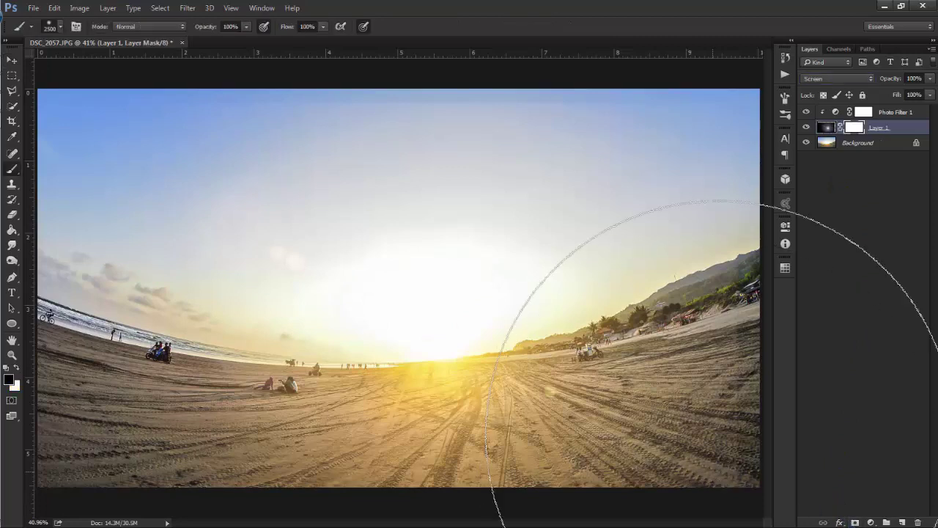
key("bracketleft")
key("bracketleft")
key("bracketleft")
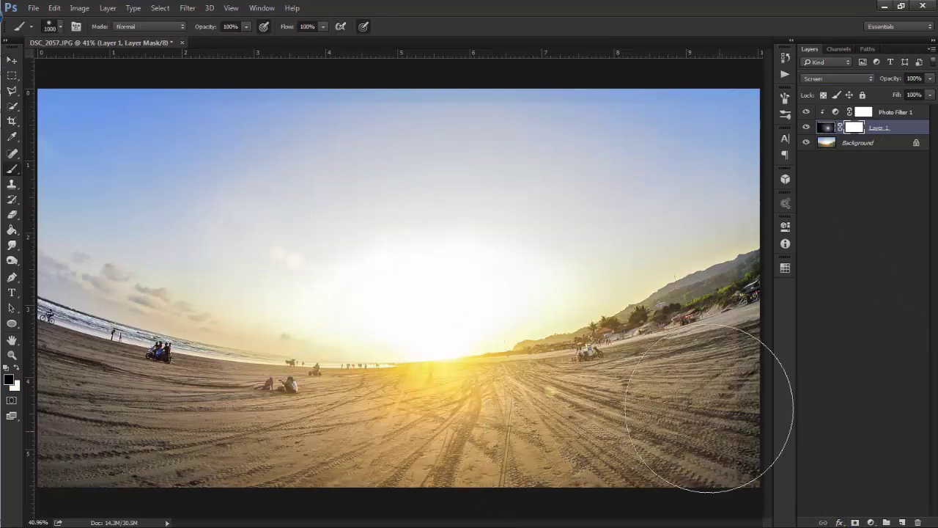
left_click_drag(215, 29, 203, 30)
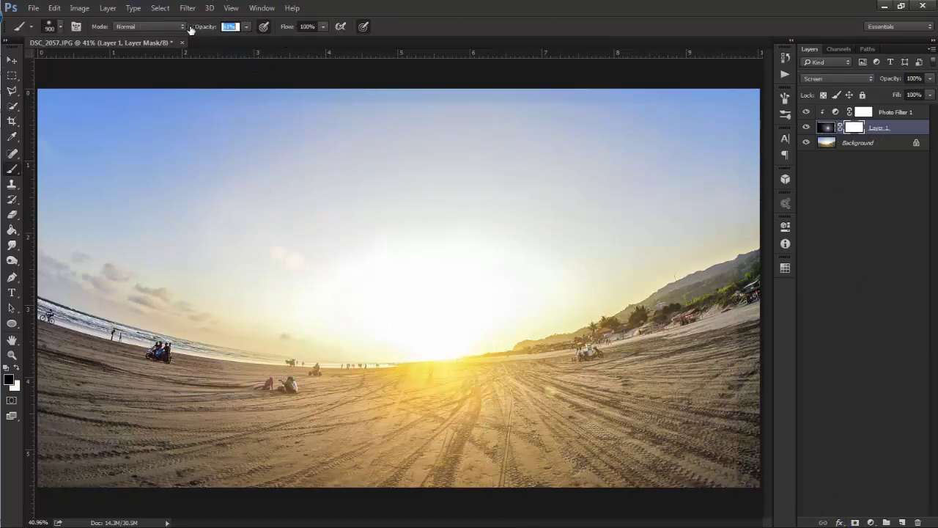
type("46")
key("Tab")
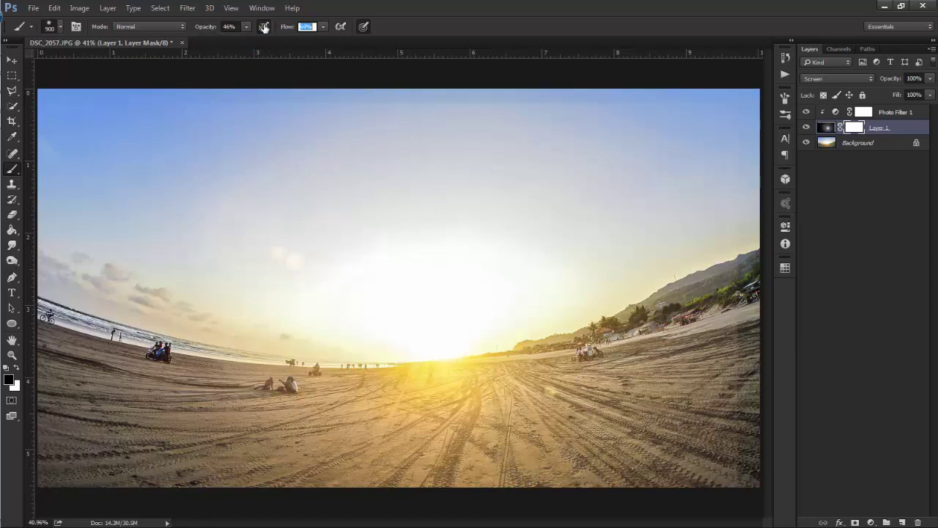
key("Return")
key("bracketleft")
key("bracketleft")
key("bracketleft")
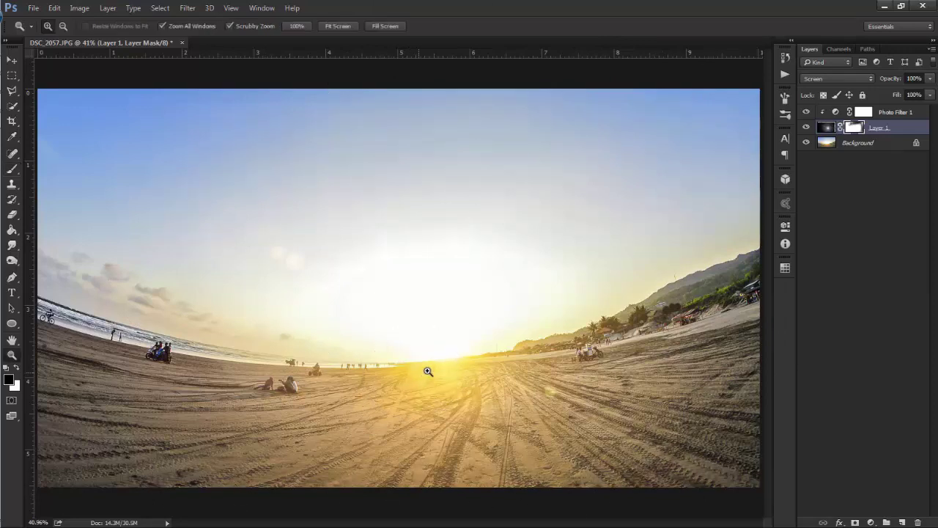
Select the Photo Filter 1 layer, review its settings, and bring up the adjustment layer list.
key("v")
left_click(906, 115)
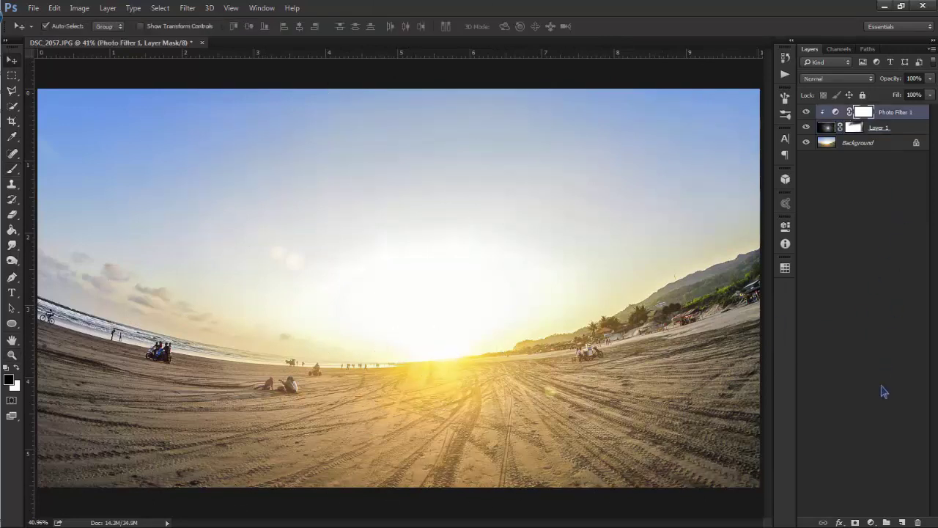
left_click(871, 522)
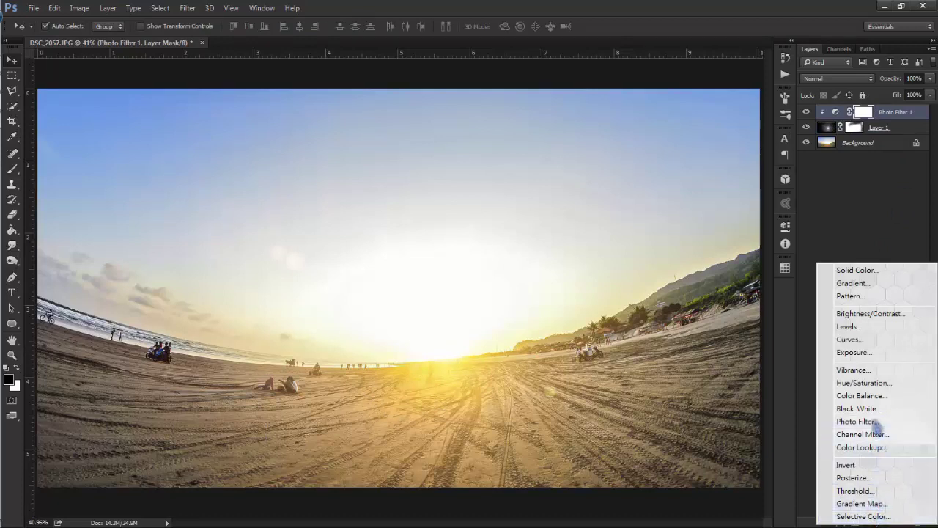
left_click(856, 422)
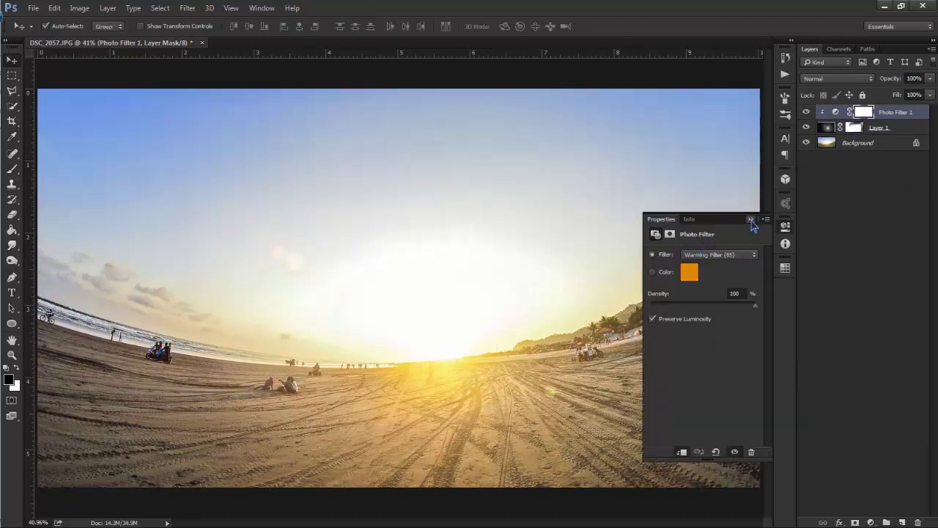
left_click(750, 220)
left_click(870, 522)
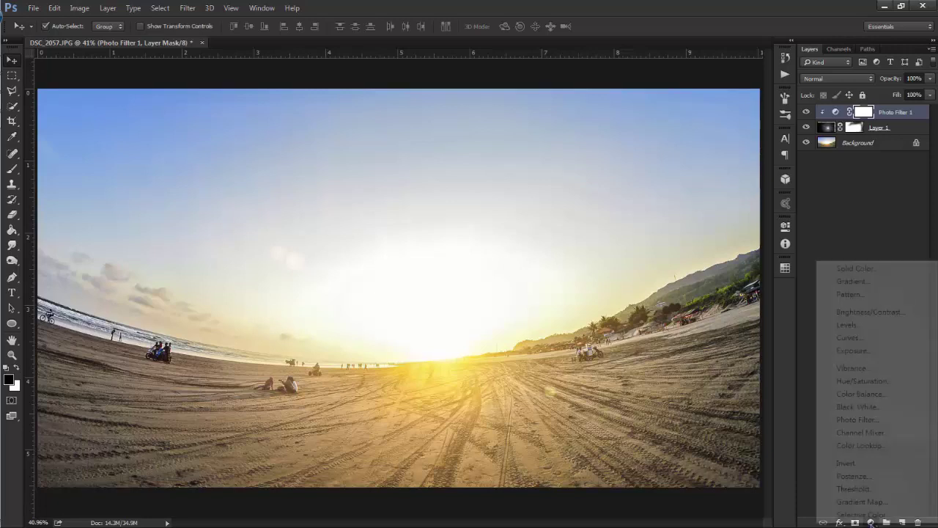
Add a Selective Color layer and adjust Blues: more cyan, less magenta, changed black.
left_click(856, 509)
left_click(707, 277)
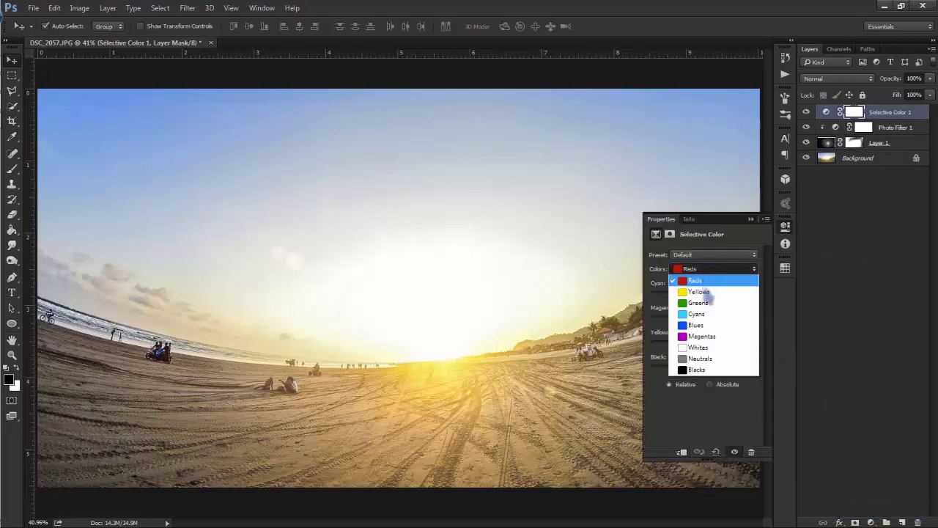
left_click(705, 324)
mouse_move(700, 367)
left_mouse_down()
mouse_move(697, 377)
mouse_move(722, 375)
left_mouse_up()
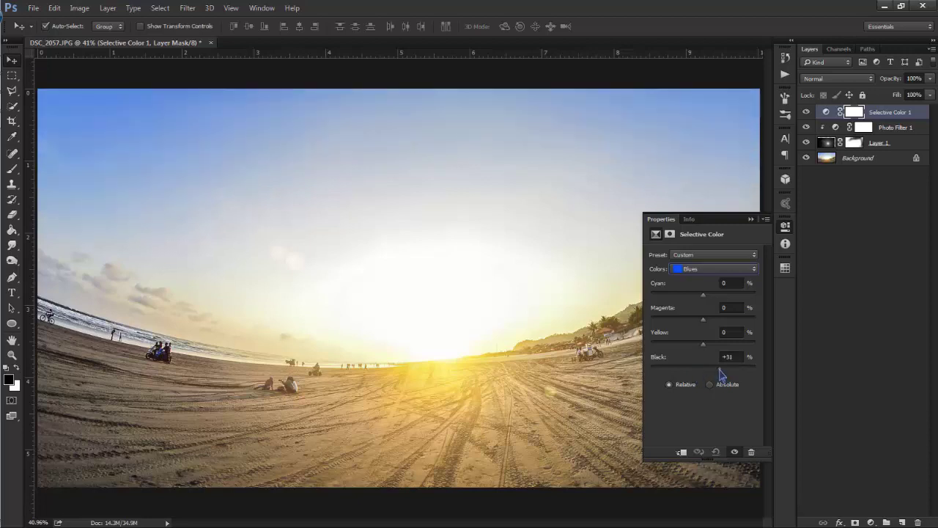
mouse_move(703, 293)
left_mouse_down()
mouse_move(729, 295)
mouse_move(665, 295)
mouse_move(743, 295)
left_mouse_up()
mouse_move(703, 321)
left_mouse_down()
mouse_move(664, 321)
mouse_move(673, 330)
mouse_move(737, 331)
mouse_move(693, 329)
mouse_move(714, 350)
left_mouse_up()
left_click(750, 219)
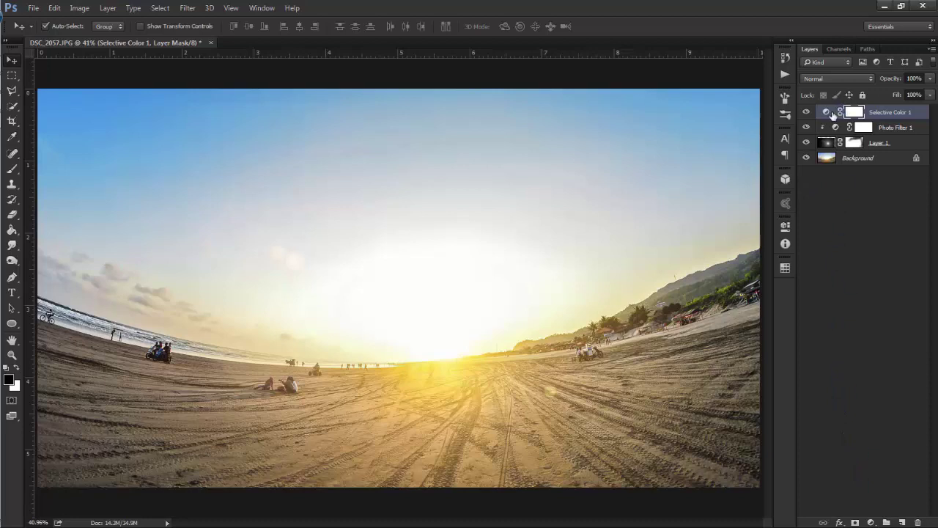
Set Selective Color Greens to Cyan +28, Magenta -33, Black +48, then re-dock Properties.
double_click(826, 114)
left_click(696, 269)
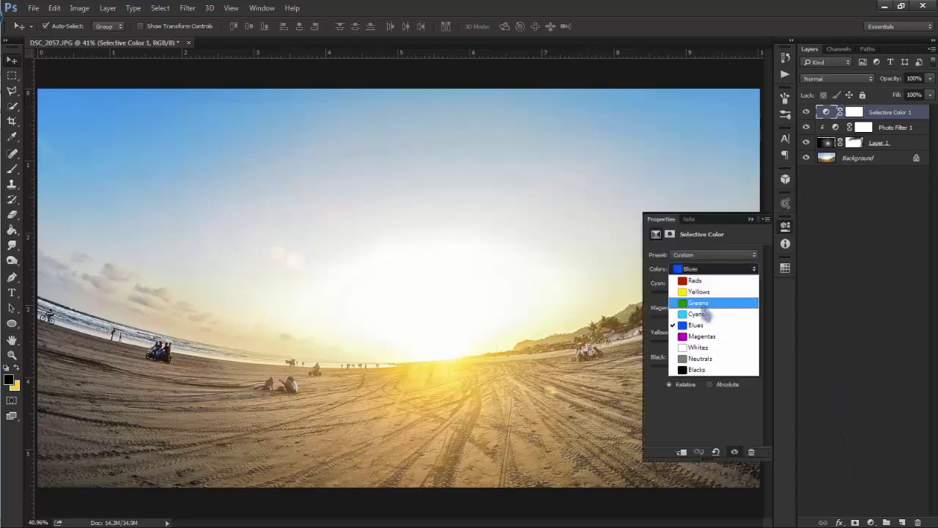
left_click(705, 300)
mouse_move(712, 222)
left_mouse_down()
mouse_move(603, 242)
mouse_move(474, 207)
left_mouse_up()
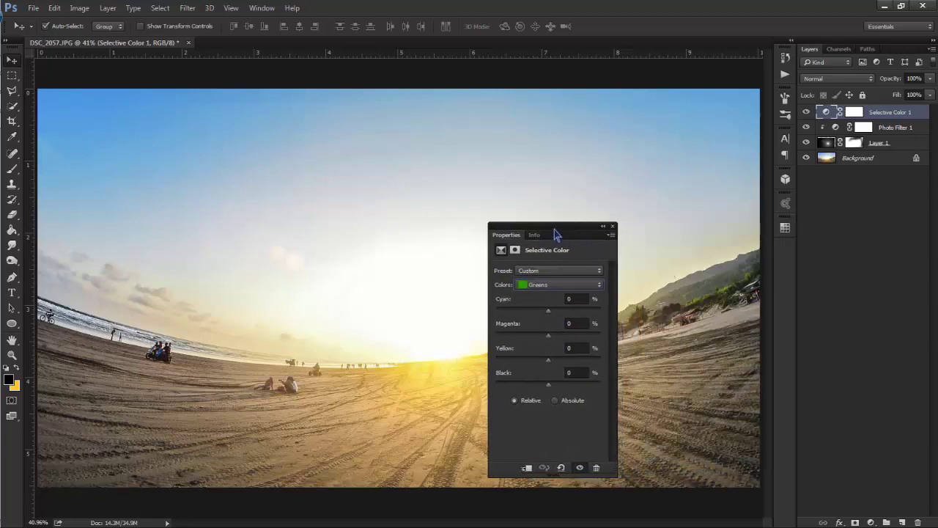
mouse_move(450, 281)
left_mouse_down()
mouse_move(480, 281)
mouse_move(464, 281)
left_mouse_up()
left_click_drag(447, 355, 417, 356)
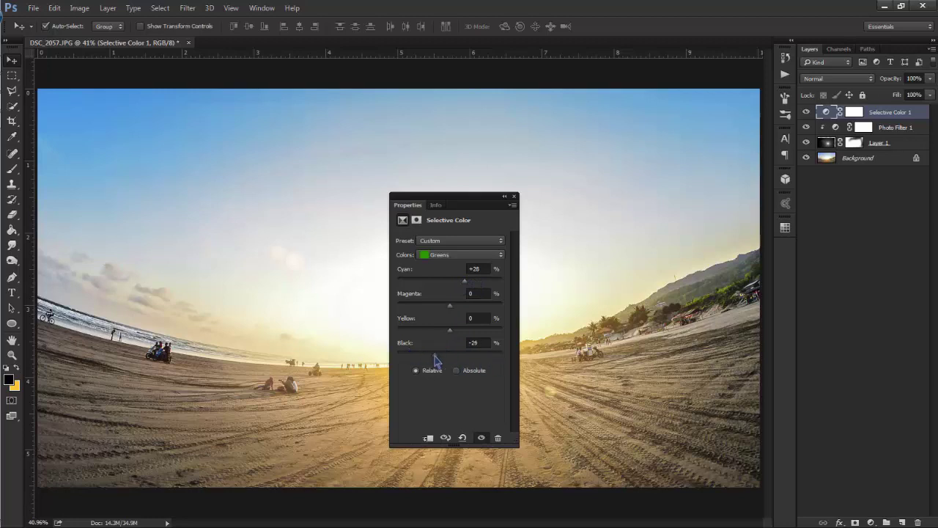
left_click_drag(478, 354, 474, 355)
mouse_move(446, 307)
left_mouse_down()
mouse_move(434, 308)
mouse_move(477, 313)
mouse_move(434, 313)
left_mouse_up()
left_click(504, 197)
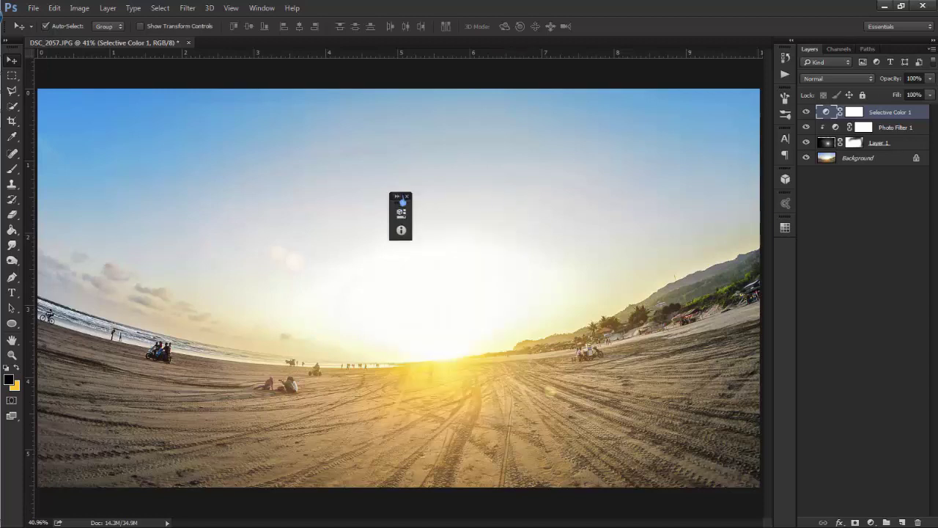
left_click_drag(402, 201, 785, 251)
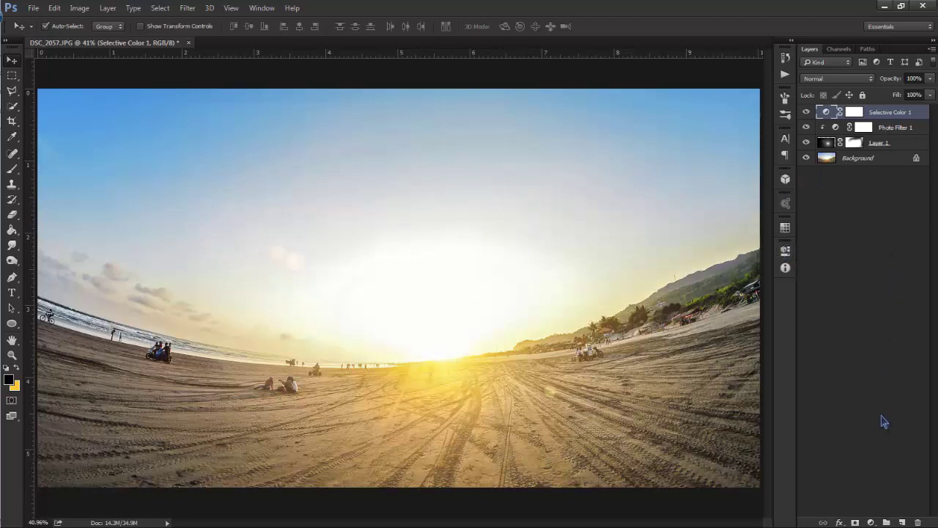
Add a Hue/Saturation layer and set the Yellows to Hue -6 with reduced saturation.
left_click(876, 522)
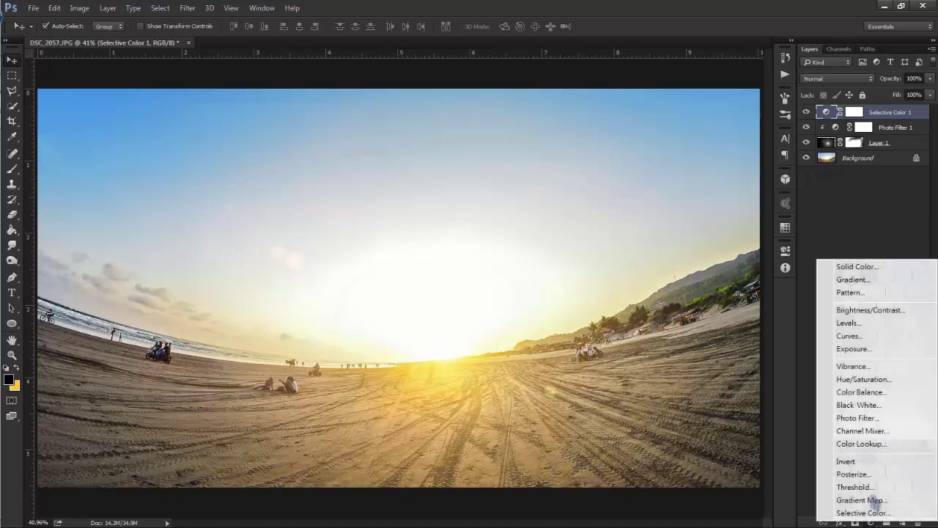
left_click(872, 382)
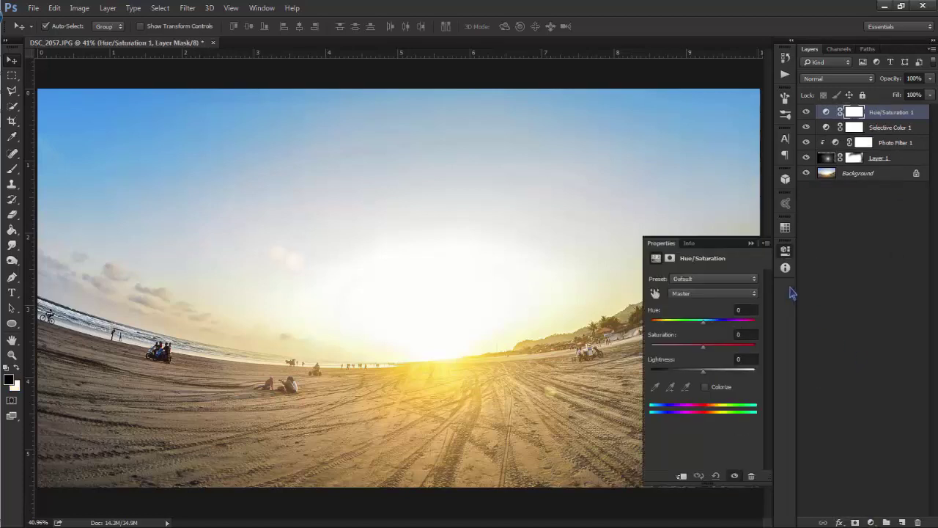
left_click(742, 294)
left_click(711, 318)
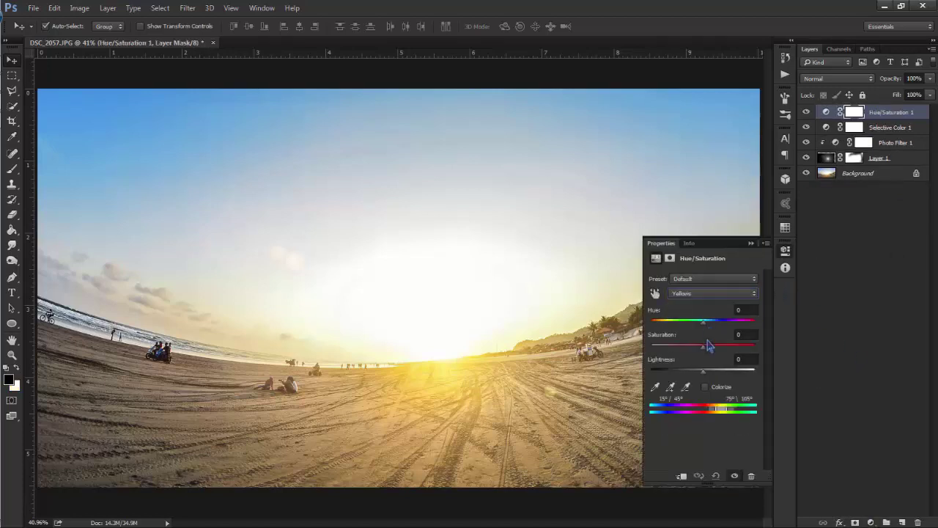
left_click_drag(703, 345, 686, 348)
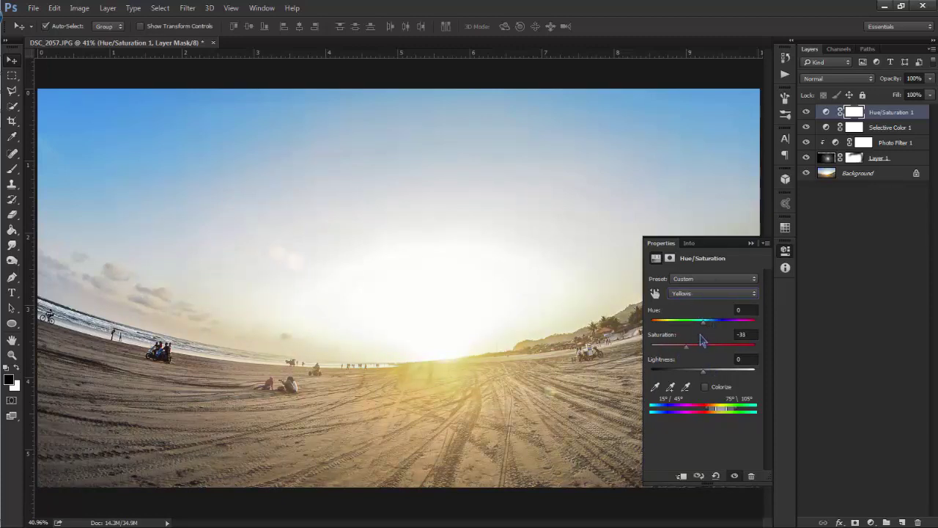
left_click_drag(710, 327, 700, 328)
Raise the Cyans hue to +3 and set Yellows saturation to -22.
left_click(711, 294)
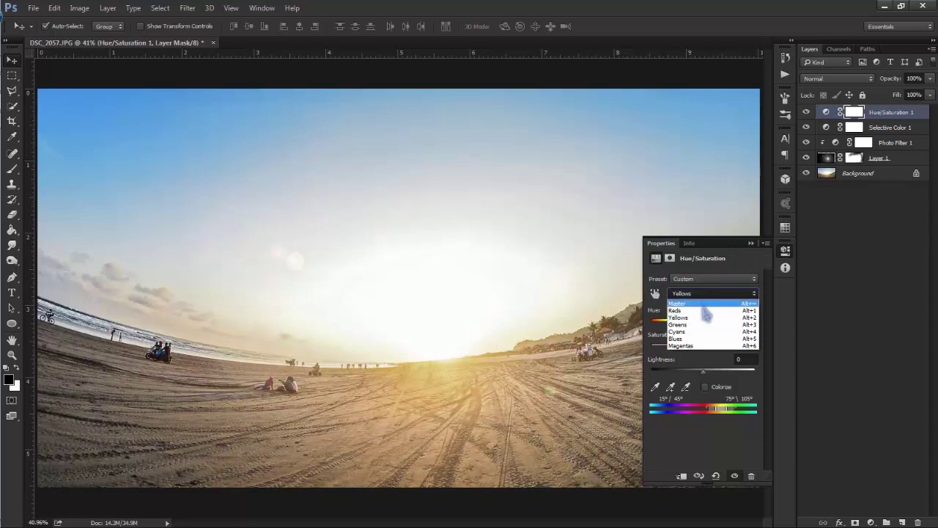
left_click(680, 331)
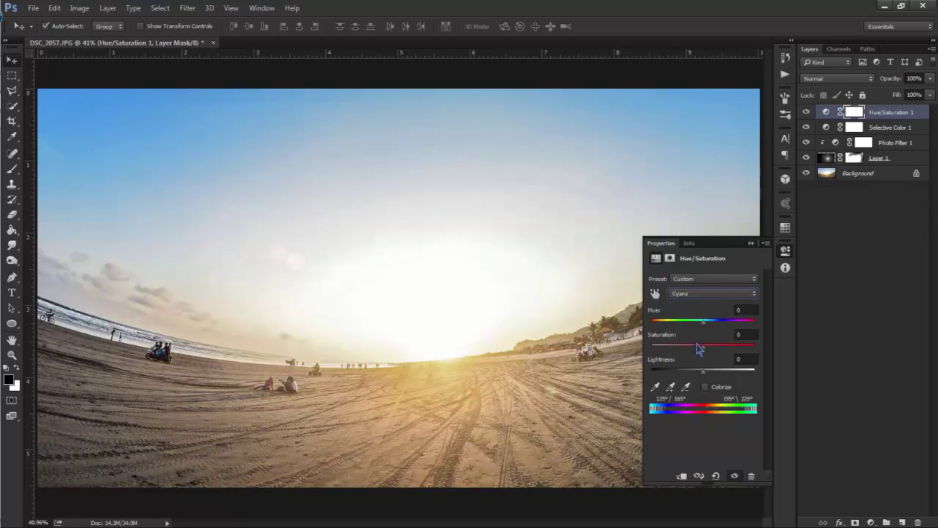
mouse_move(701, 322)
left_mouse_down()
mouse_move(712, 322)
mouse_move(704, 322)
mouse_move(723, 347)
left_mouse_up()
left_click(713, 293)
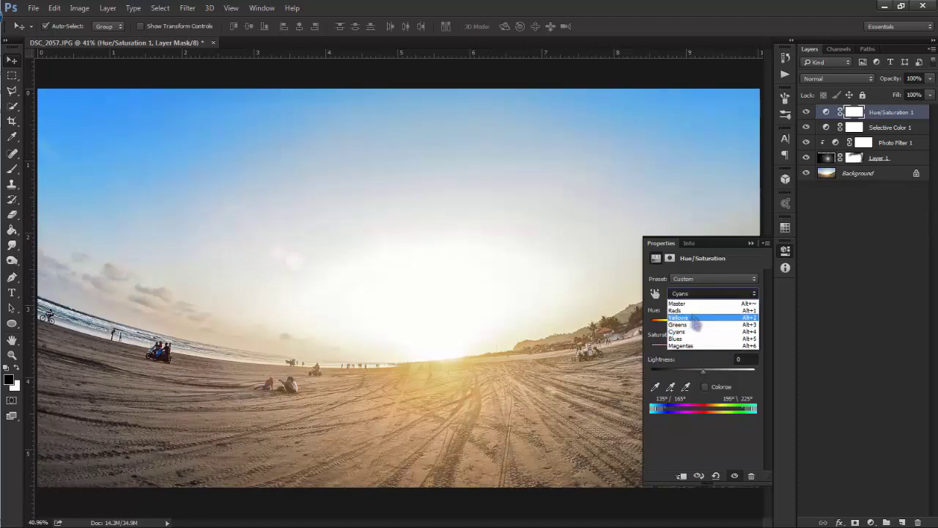
left_click(693, 318)
left_click_drag(697, 350, 691, 352)
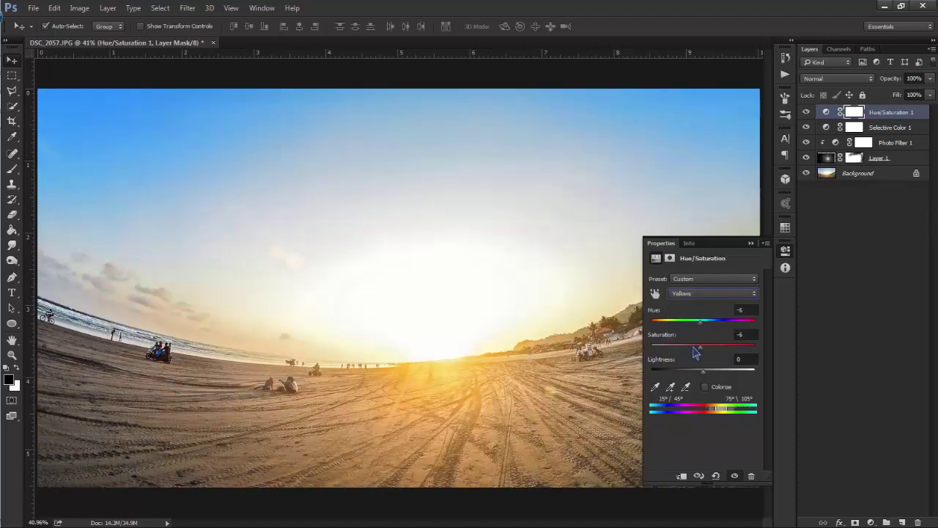
left_click(750, 242)
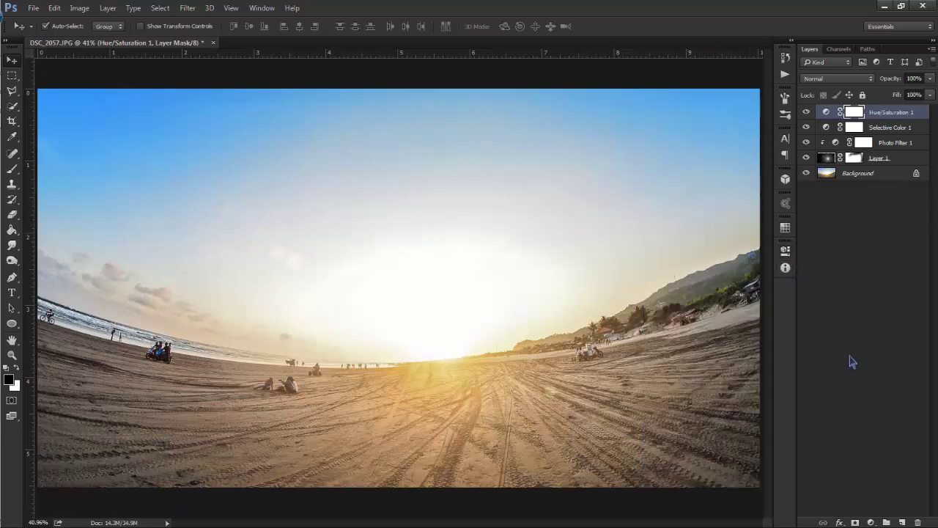
left_click(870, 523)
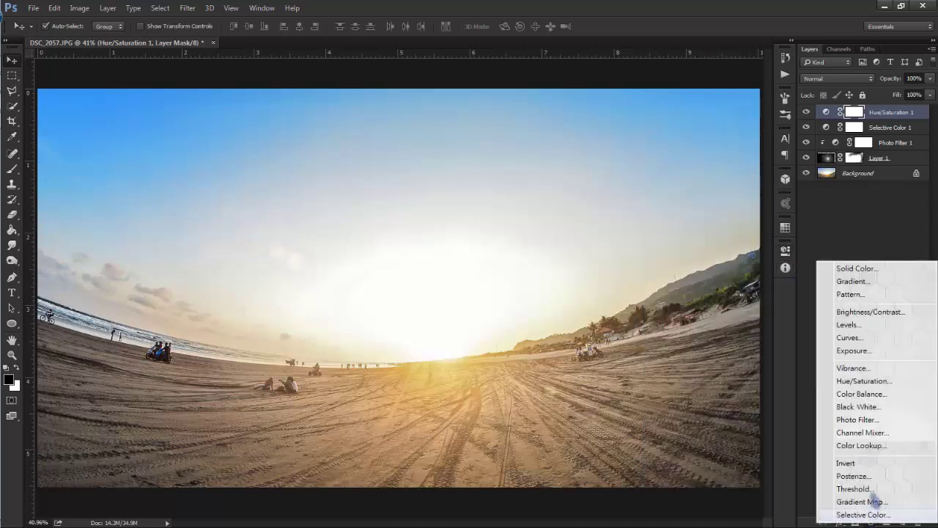
Add a Black & White 1 layer set to Soft Light blend mode and 40% opacity.
left_click(877, 407)
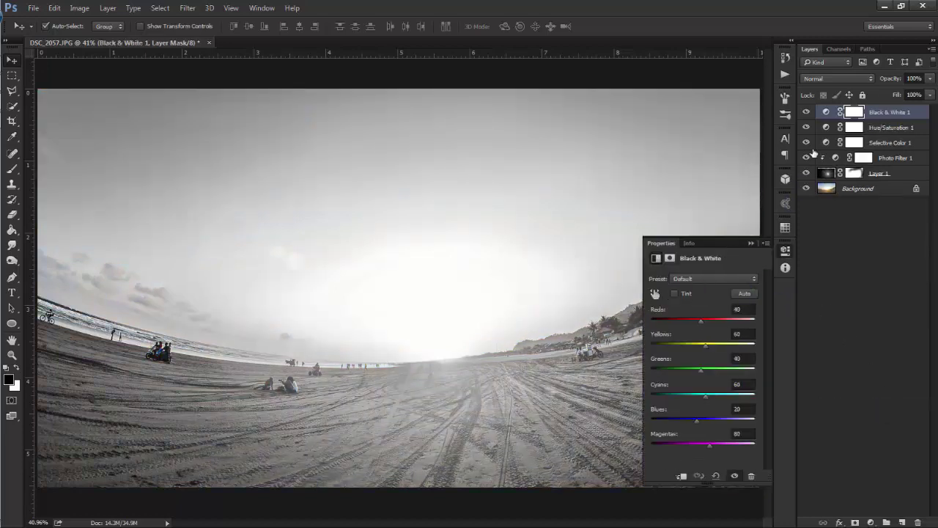
left_click(843, 79)
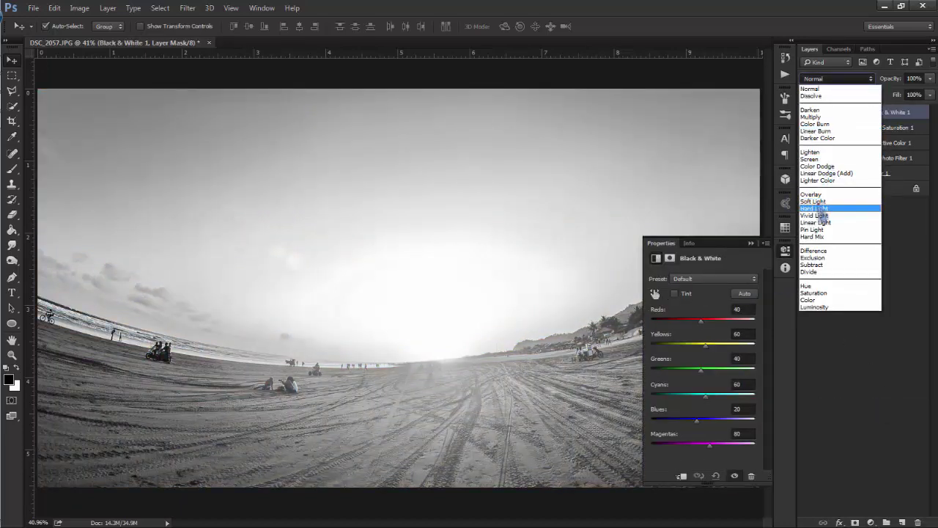
left_click(815, 202)
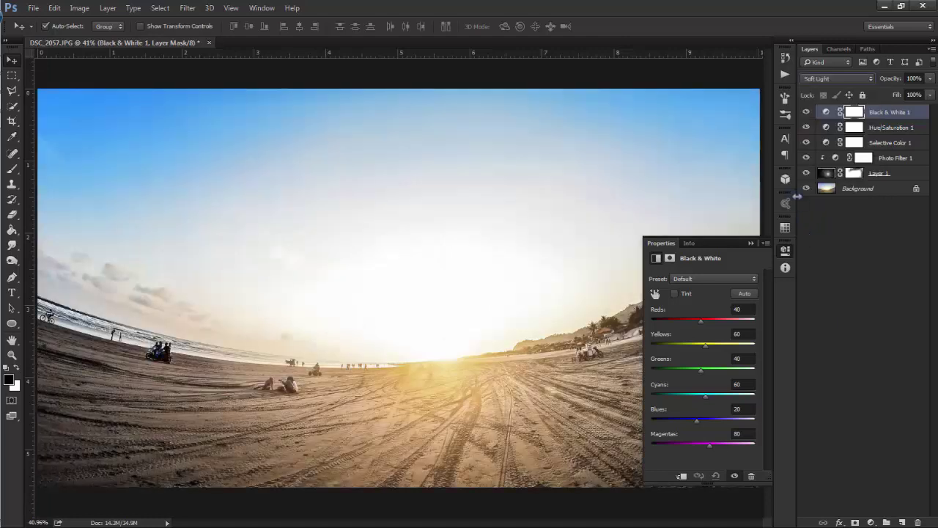
key("shift+plus")
key("shift+minus")
key("shift+plus")
left_click_drag(899, 79, 883, 81)
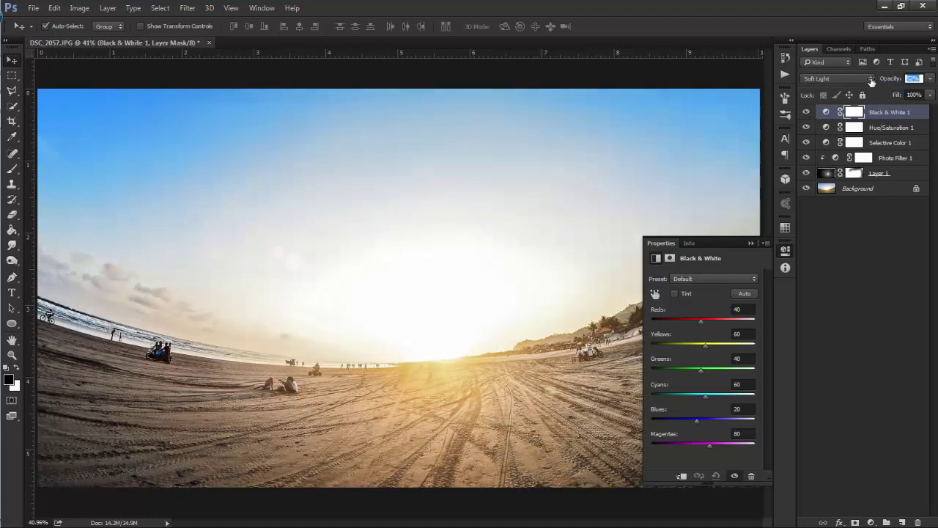
left_click(750, 242)
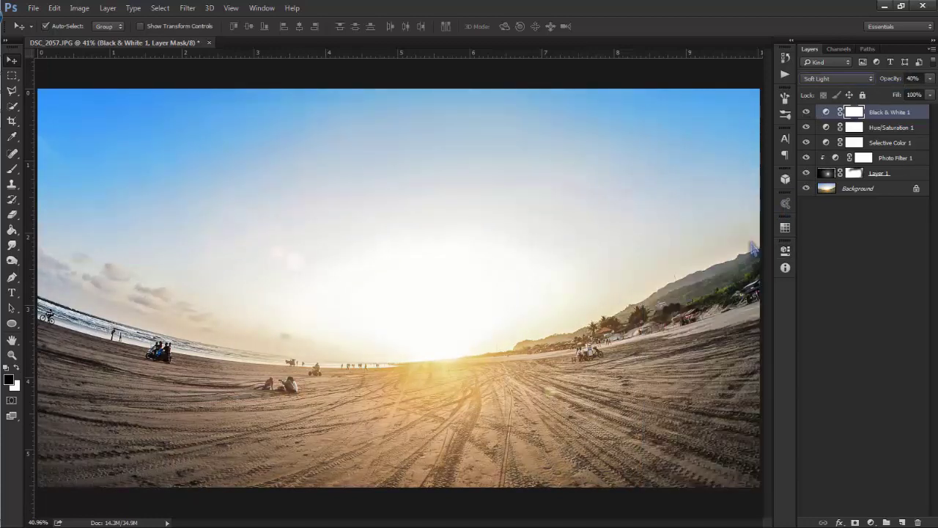